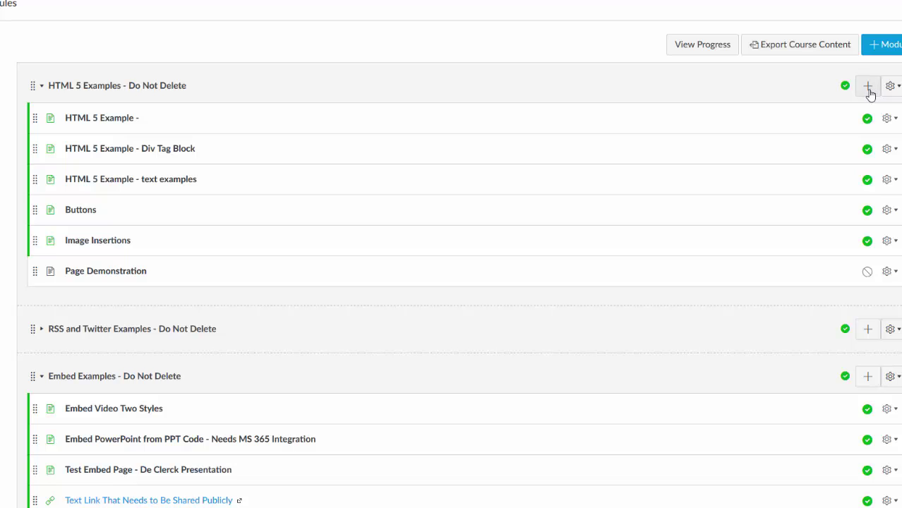
- Add a new content page named "Test Demo" to the HTML 5 Examples - Do Not Delete module, without indentation
click(869, 86)
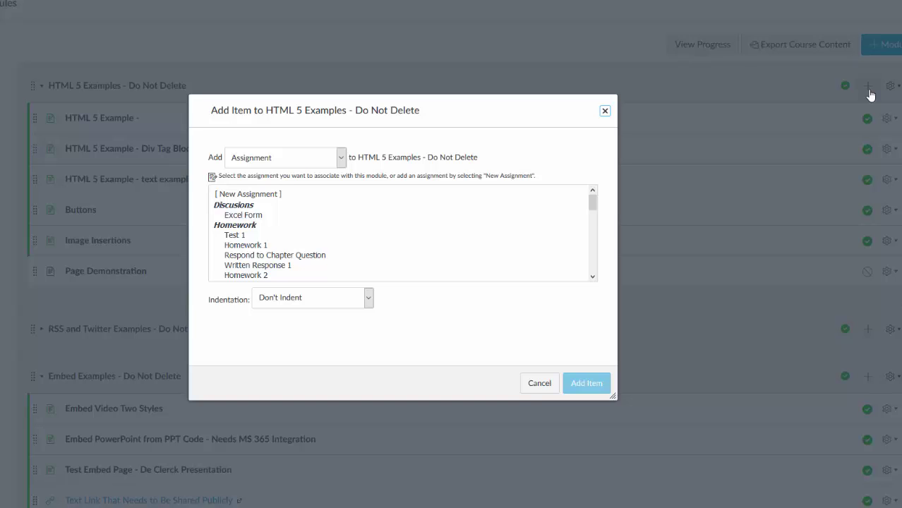
click(342, 160)
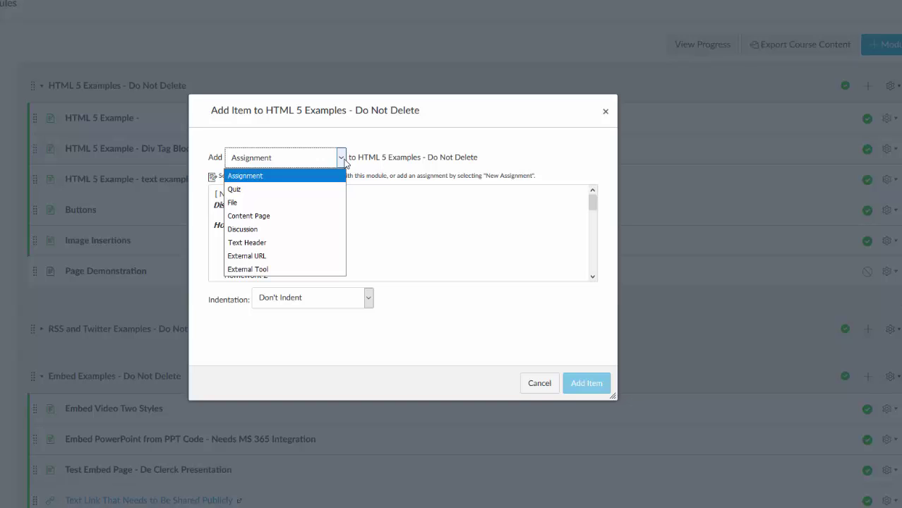
click(315, 216)
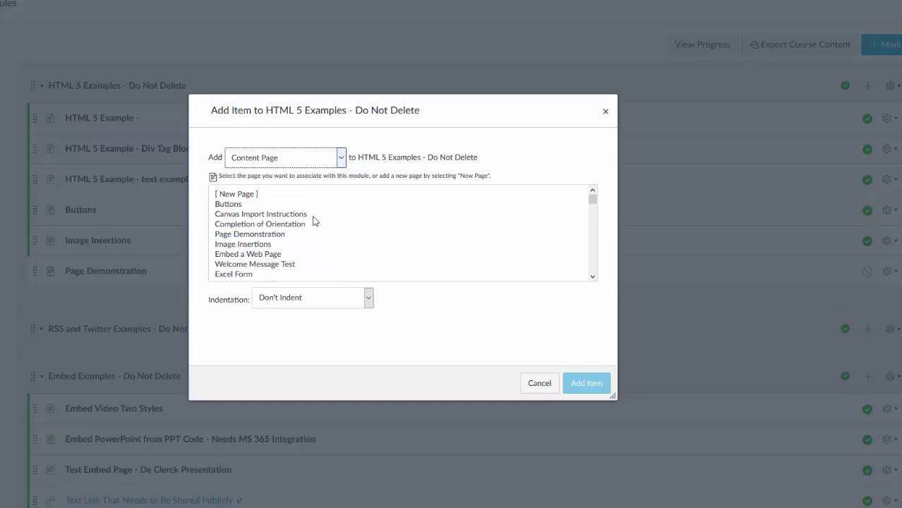
click(229, 197)
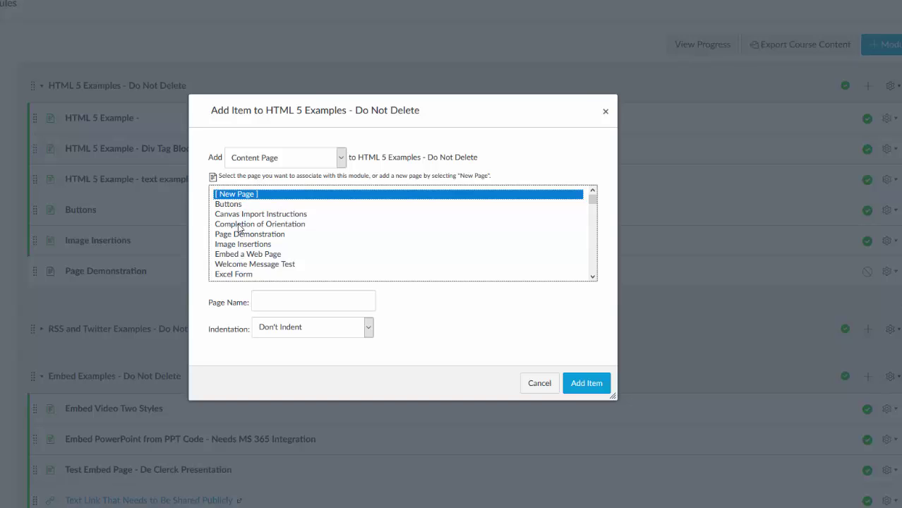
click(269, 303)
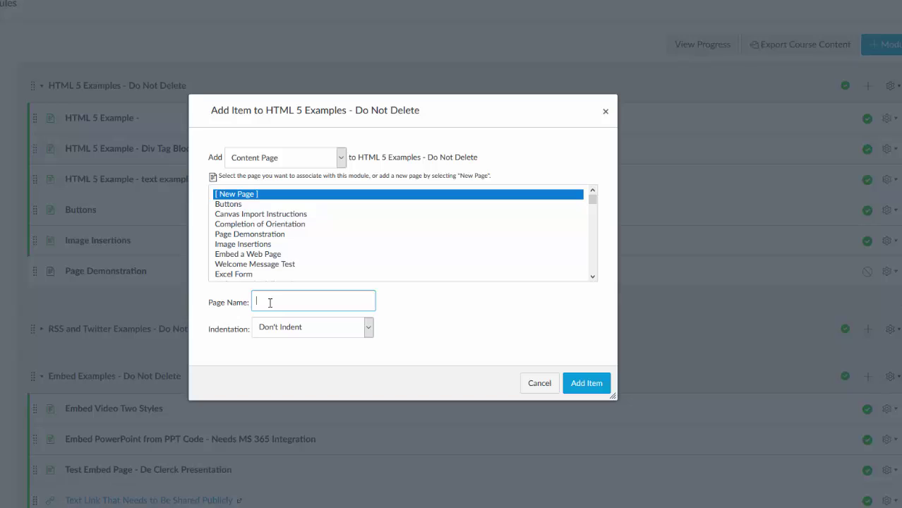
text(Test Demo)
click(588, 384)
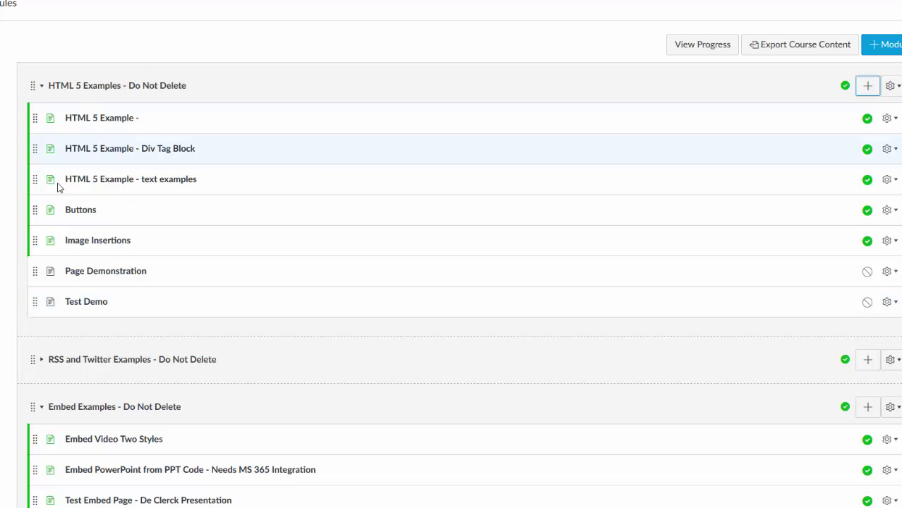
- Open the Test Demo page from the module and start editing it
click(87, 303)
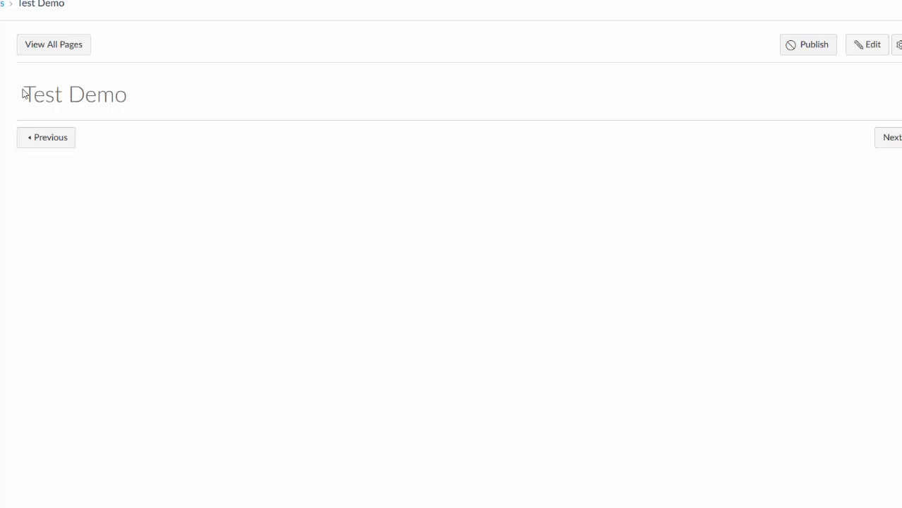
drag(23, 96, 127, 94)
click(156, 104)
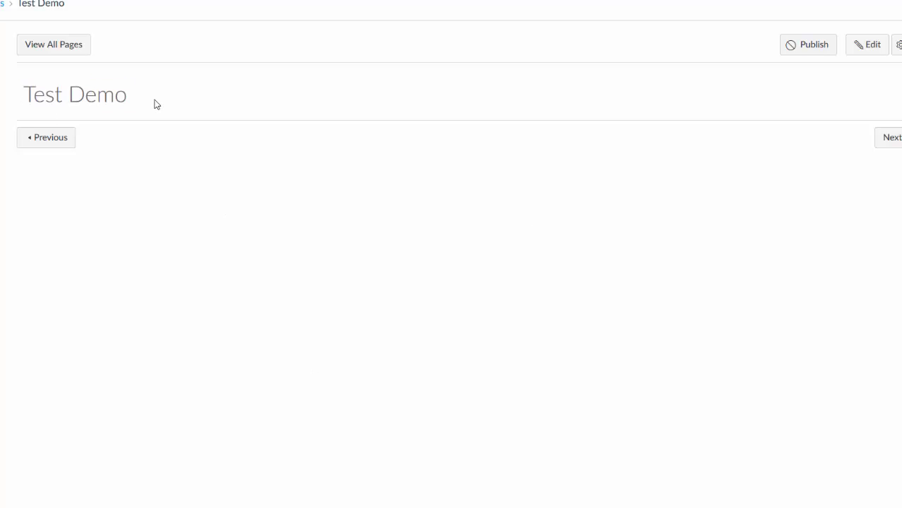
click(864, 54)
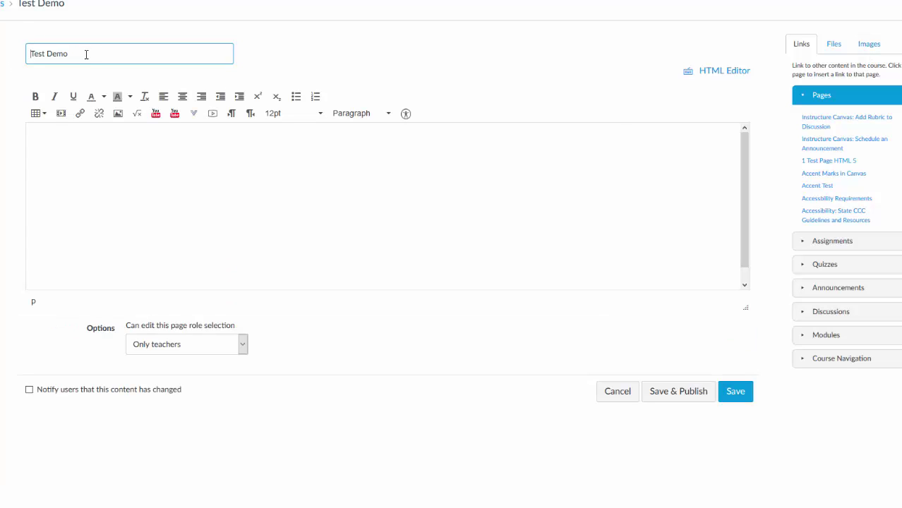
- Replace the page title with "Welcome Letter"
key(BackSpace)
key(BackSpace)
key(BackSpace)
key(BackSpace)
key(BackSpace)
key(BackSpace)
key(BackSpace)
key(BackSpace)
key(BackSpace)
text(Welcome )
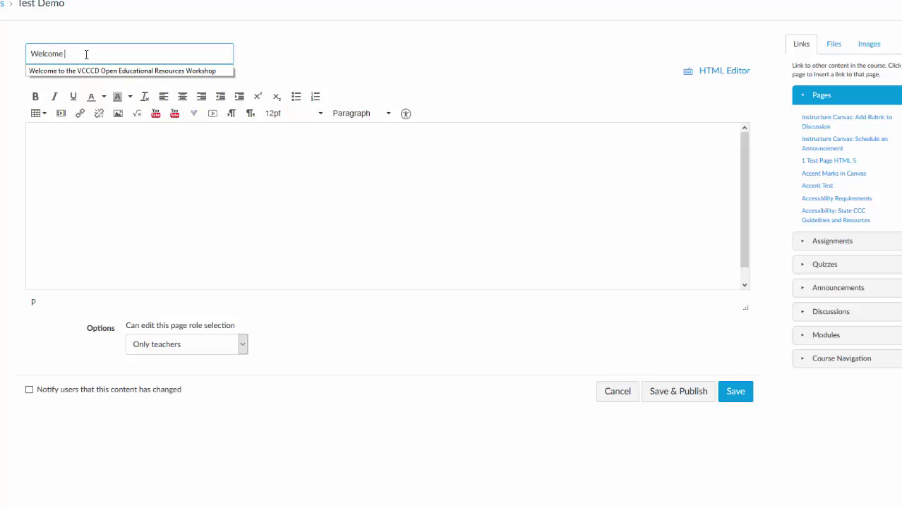
text(Letter)
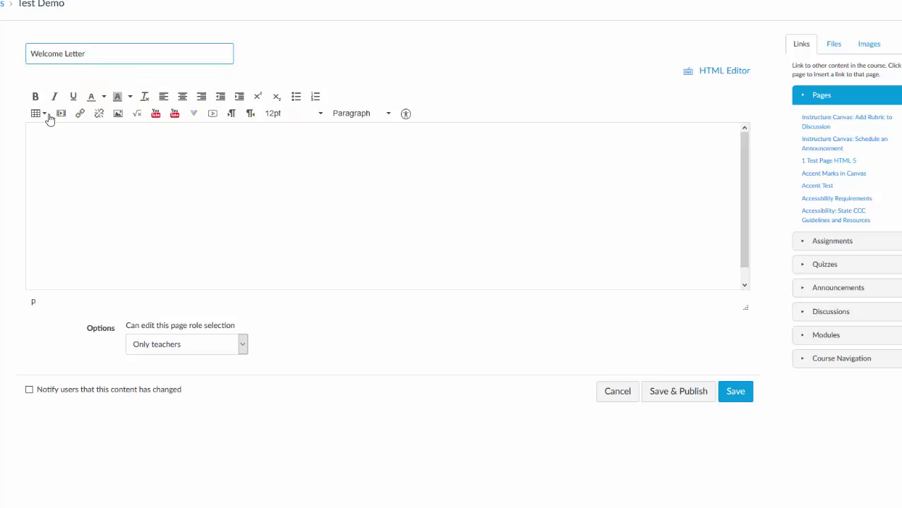
- Enter "Welcome to My Course!" in the page body and make the line bold
click(61, 139)
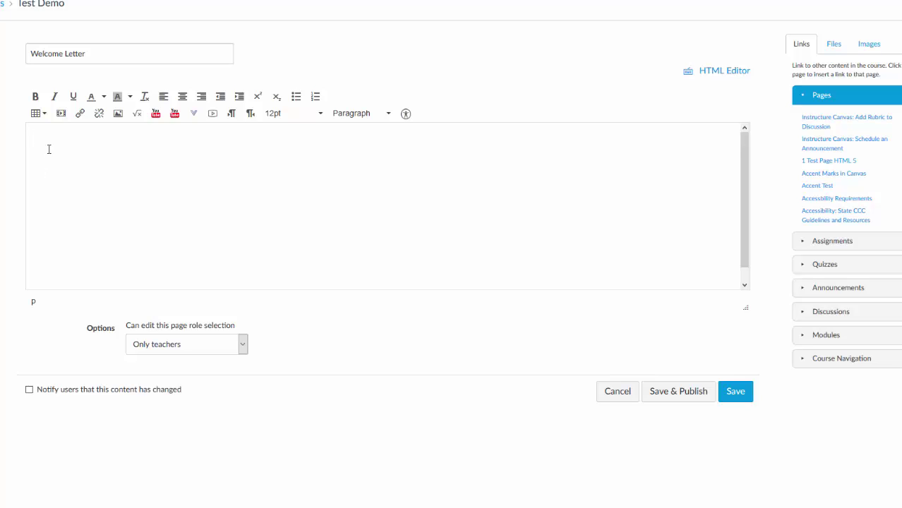
text(Welcome to My Course!)
drag(32, 137, 161, 134)
click(149, 138)
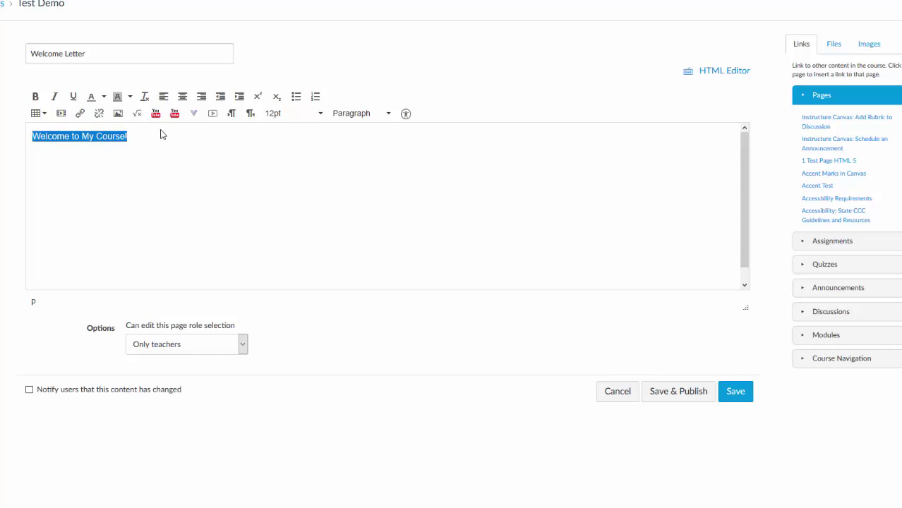
click(33, 99)
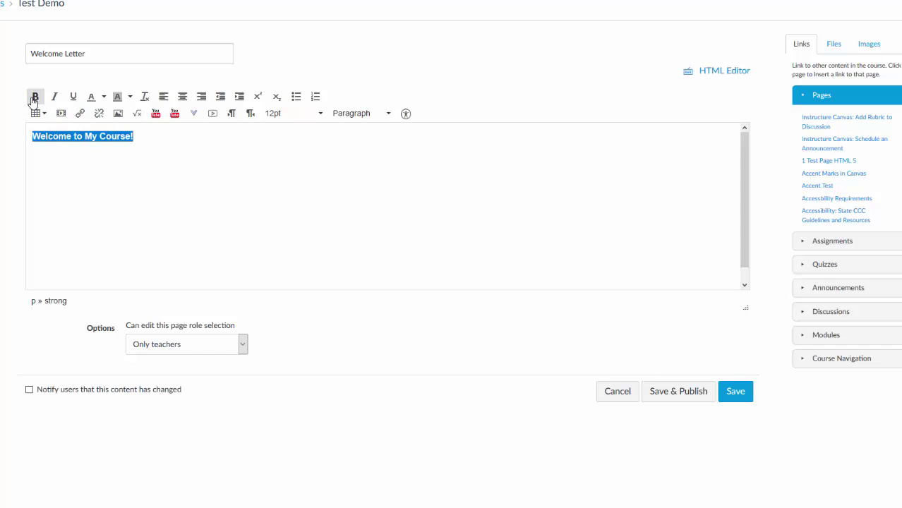
- Enlarge the "Welcome to My Course!" line, trying 18pt before settling on a 24pt font size
click(321, 114)
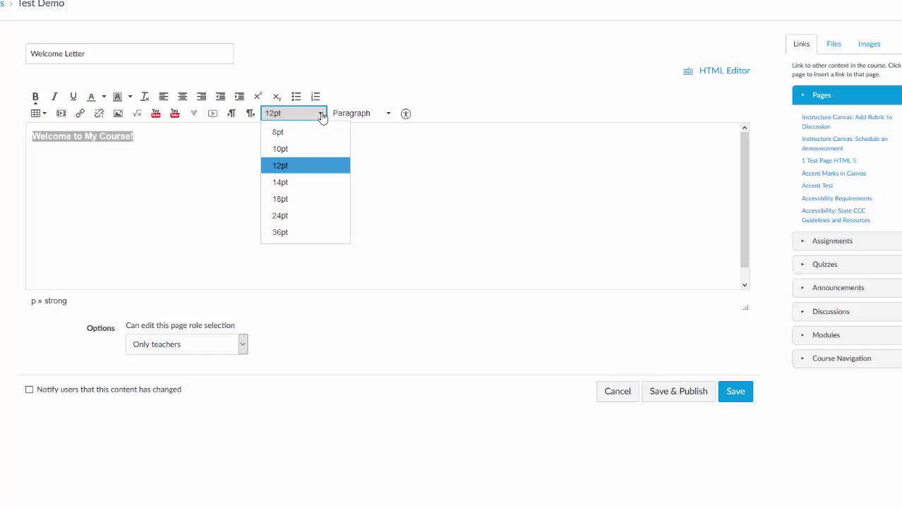
click(308, 201)
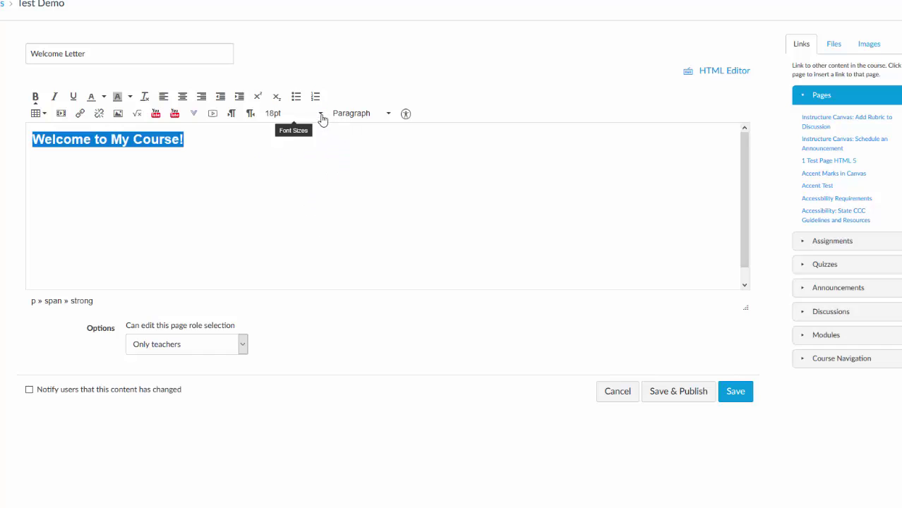
click(322, 114)
click(307, 216)
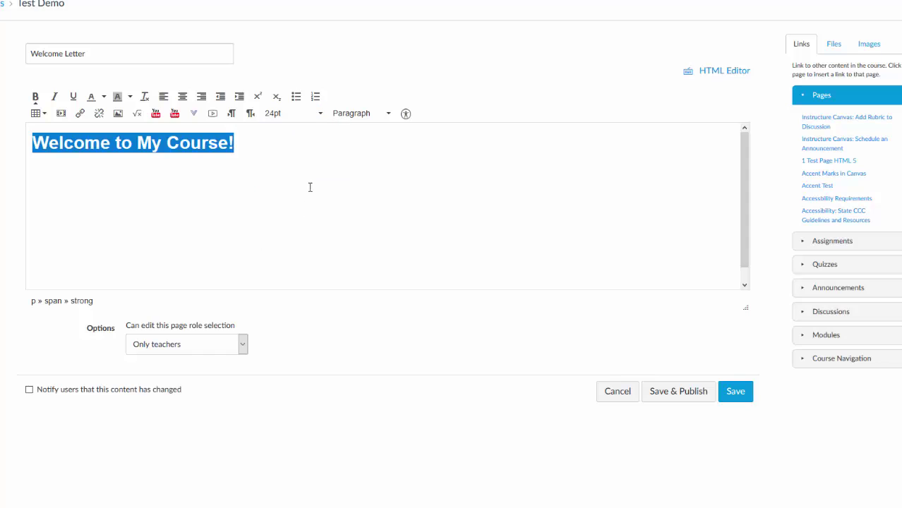
click(300, 147)
- Apply the Header 2 paragraph format to the "Welcome to My Course!" line
click(320, 115)
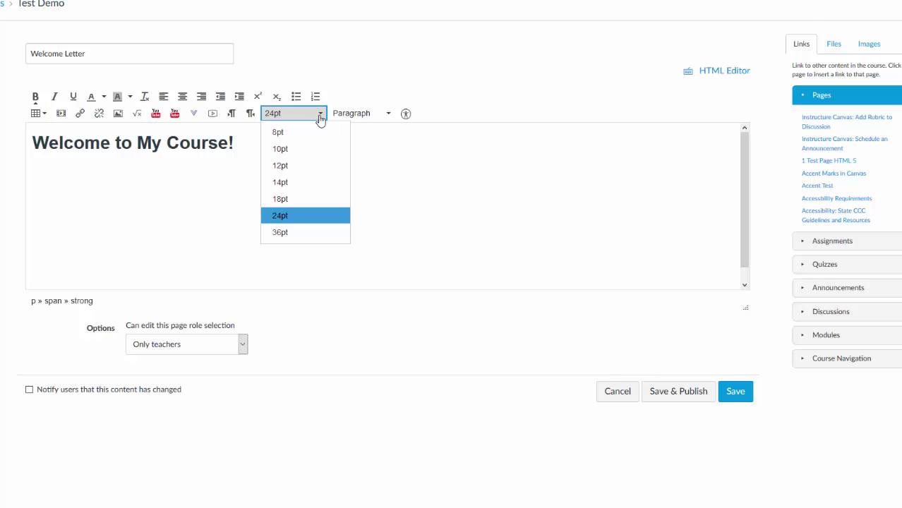
click(235, 143)
drag(234, 143, 17, 152)
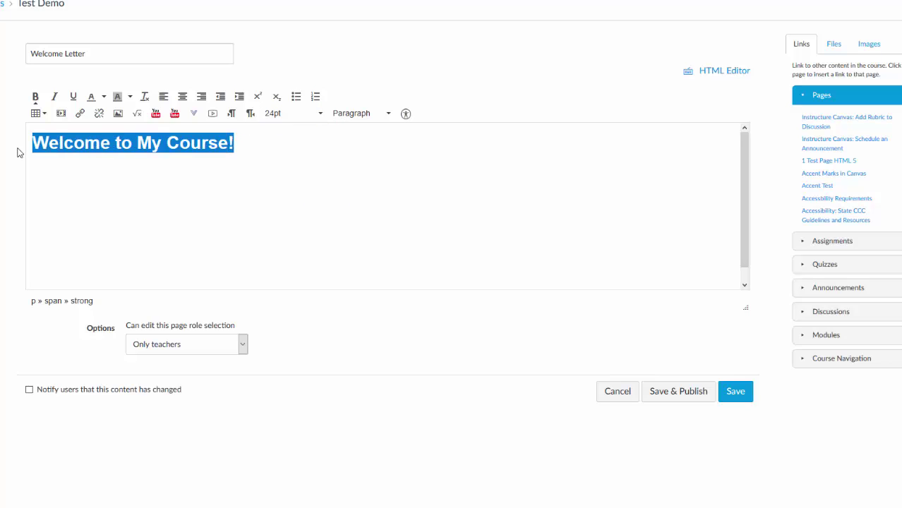
click(388, 114)
click(382, 156)
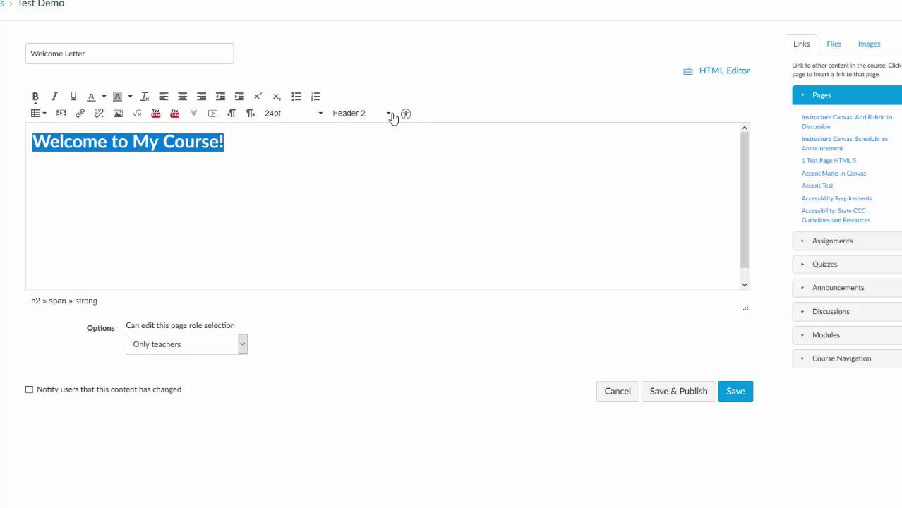
click(334, 146)
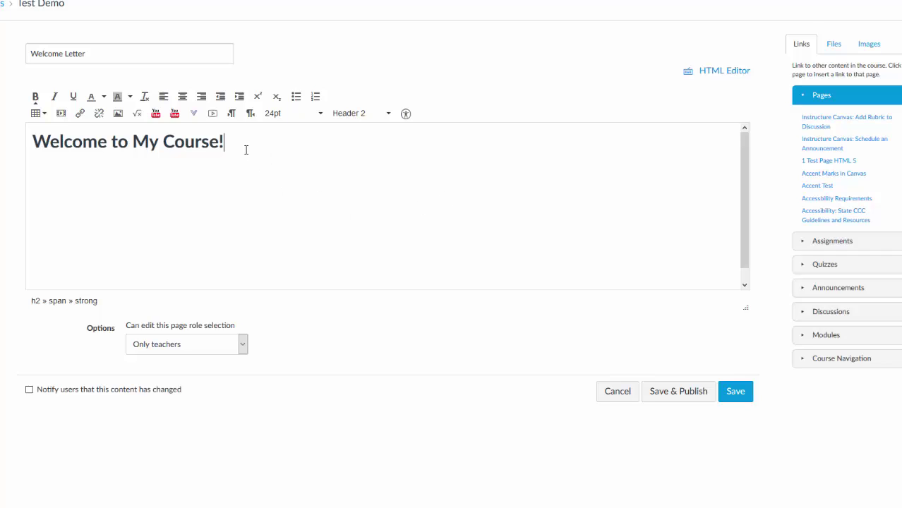
- Add a 14pt paragraph below the heading reading "this is your welcome letter with important course information."
key(Return)
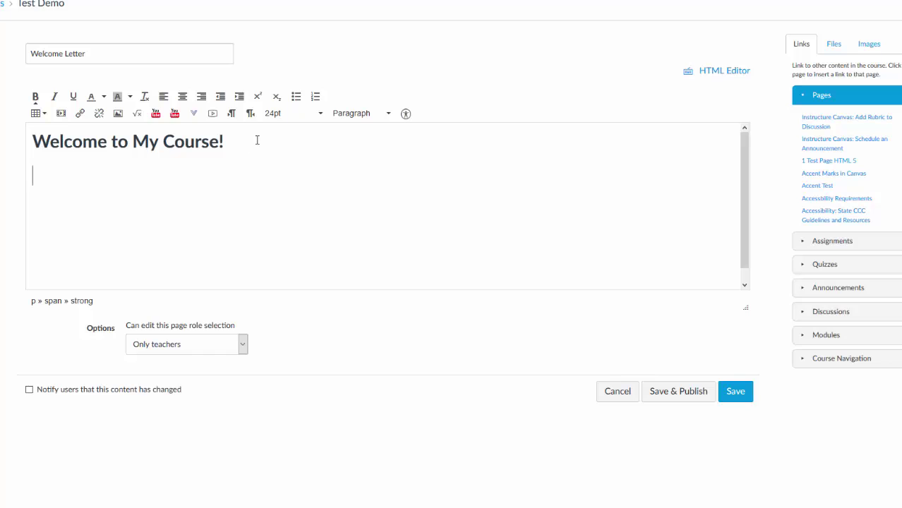
click(304, 113)
click(280, 183)
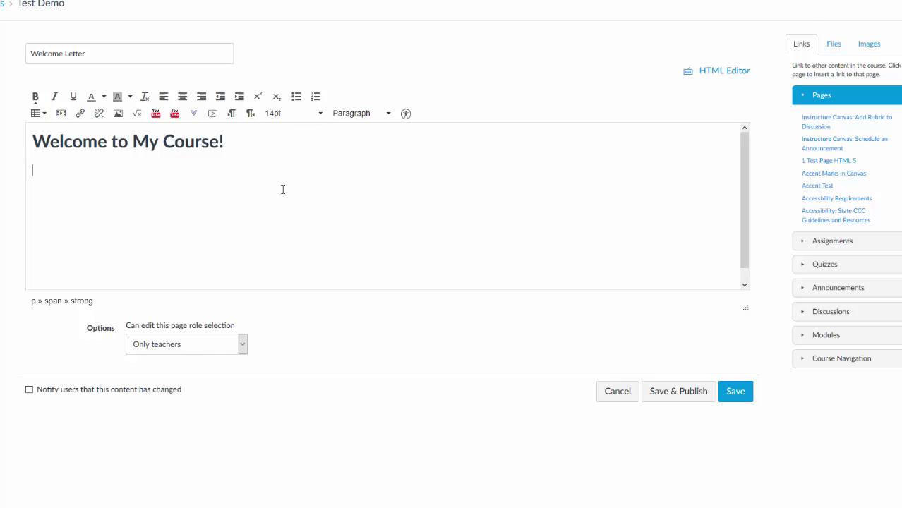
click(104, 97)
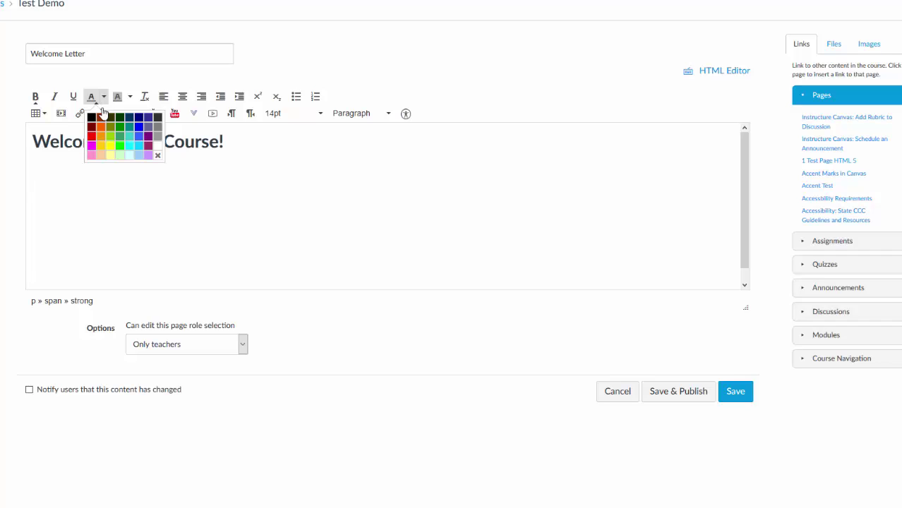
click(37, 173)
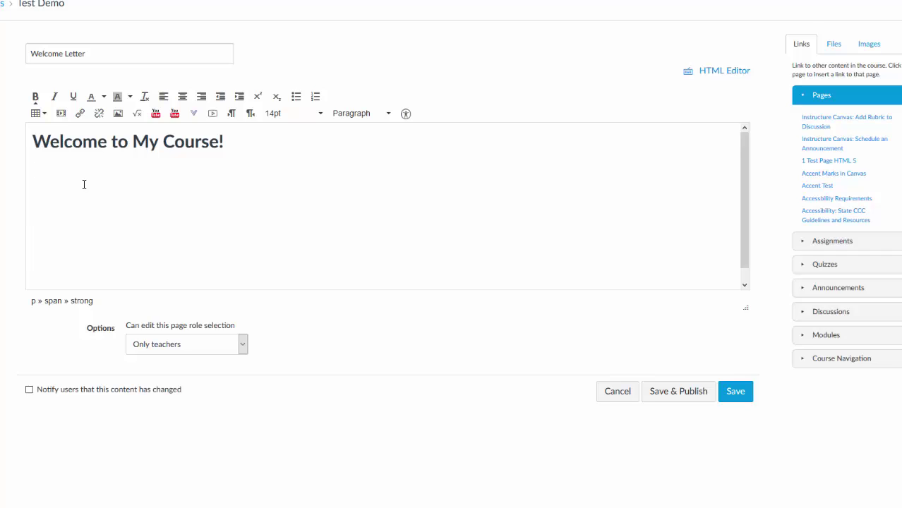
text(this is your welcome le)
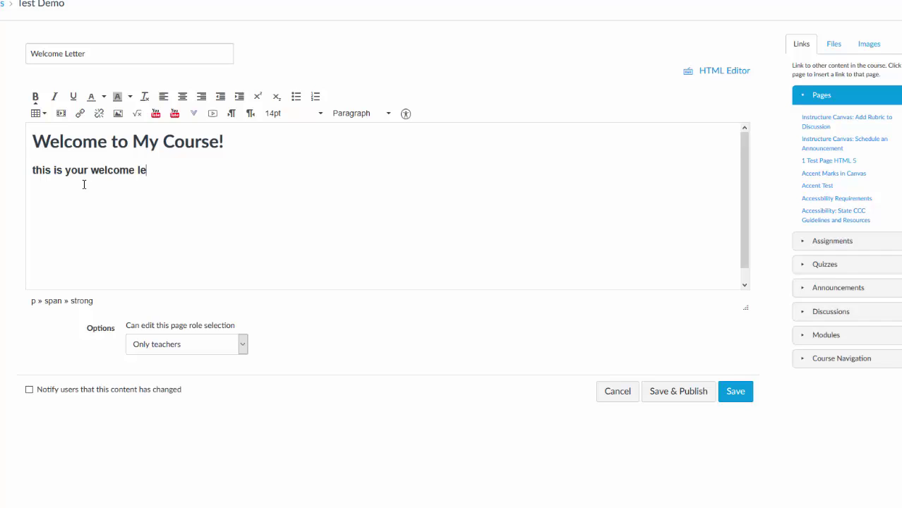
text(tter with import)
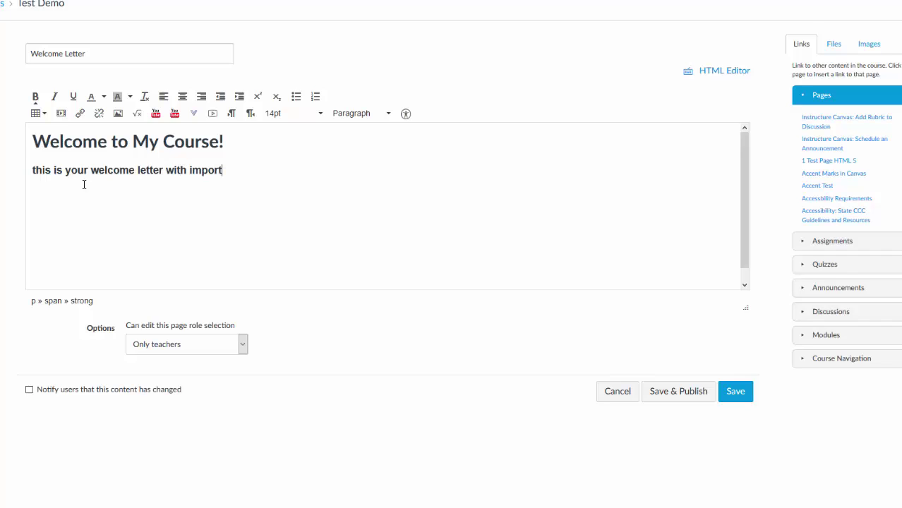
text(ant course information.)
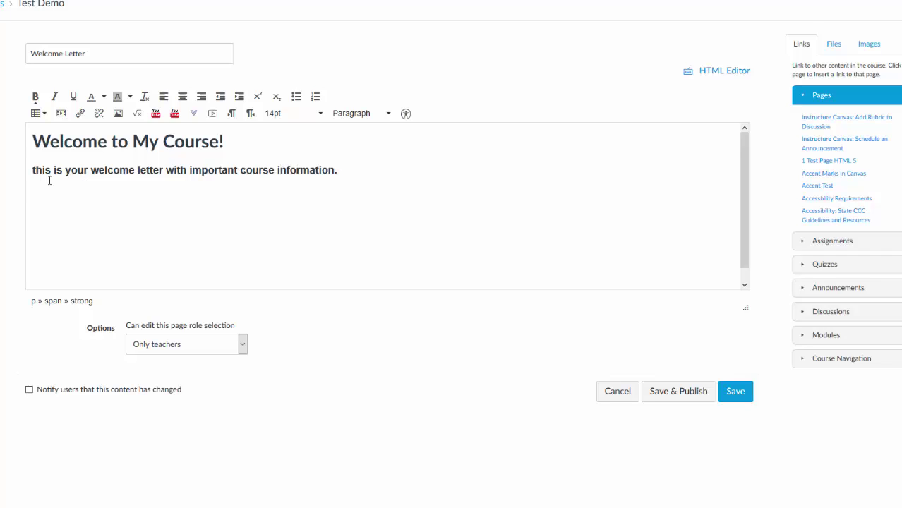
- Italicize the welcome letter sentence below the heading and remove its bold formatting
drag(32, 170, 335, 173)
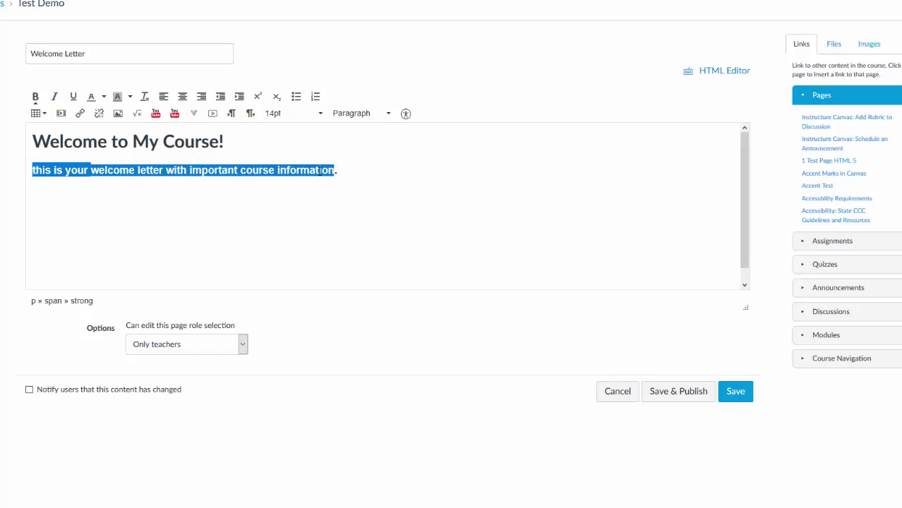
click(55, 97)
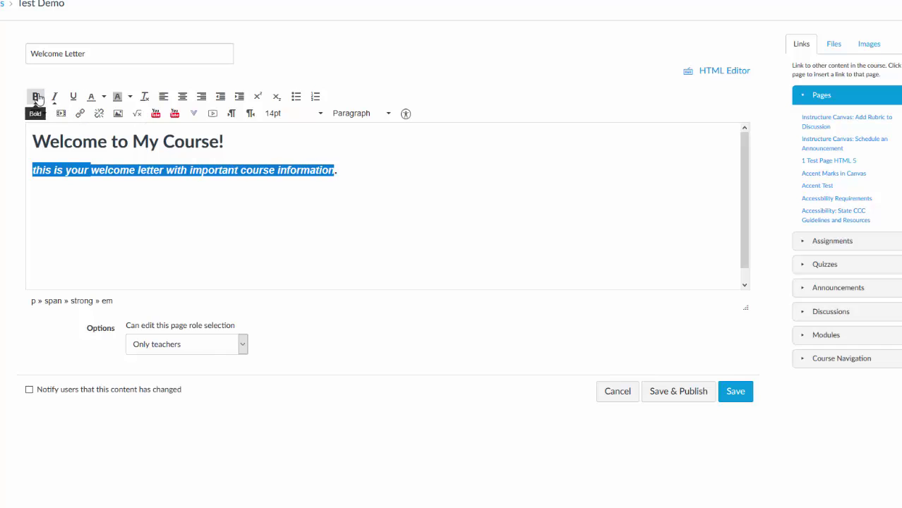
click(36, 96)
click(325, 169)
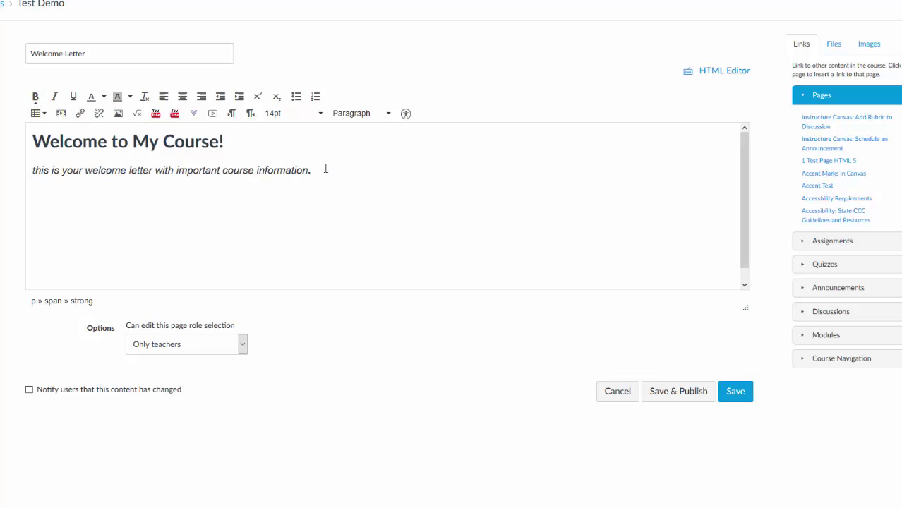
- Enclose the welcome letter sentence in double quotation marks, dropping its final period, and start a new line below it
click(33, 173)
text(")
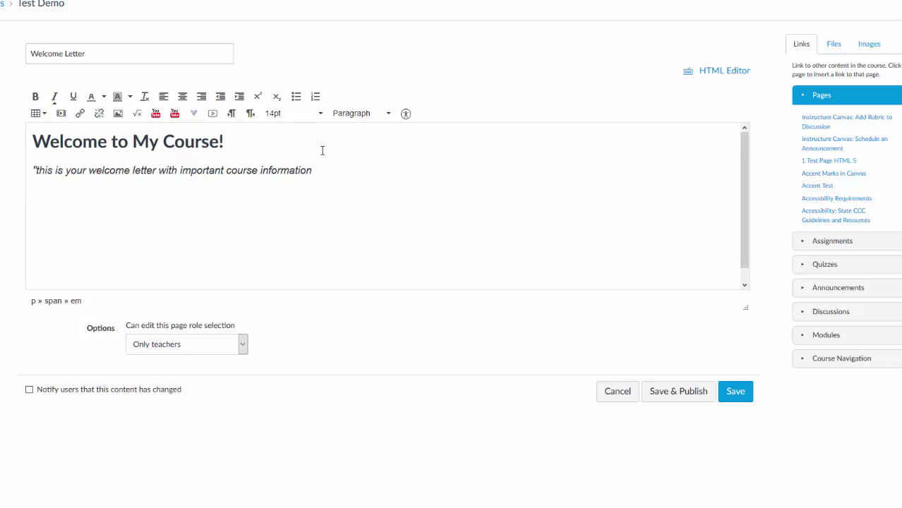
click(319, 170)
text(")
key(Return)
click(323, 170)
click(45, 195)
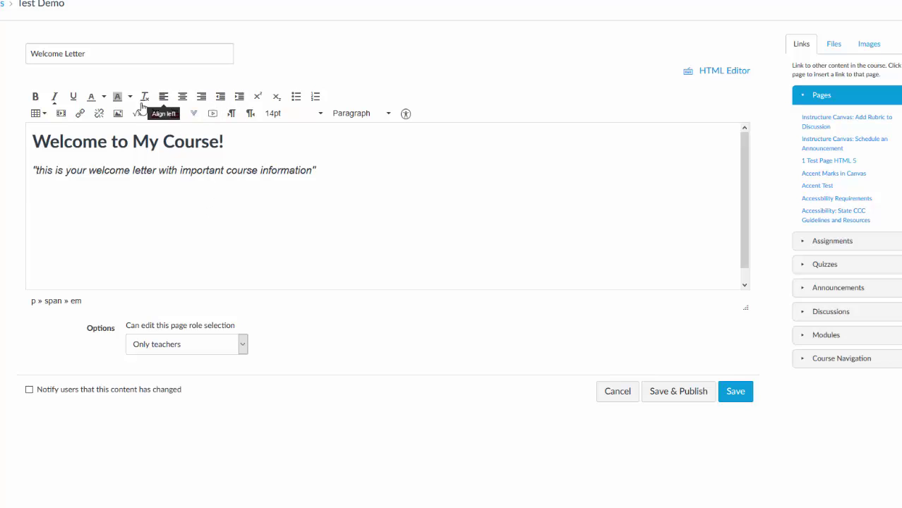
- Center the "Welcome to My Course!" heading
click(35, 139)
shift+click(255, 139)
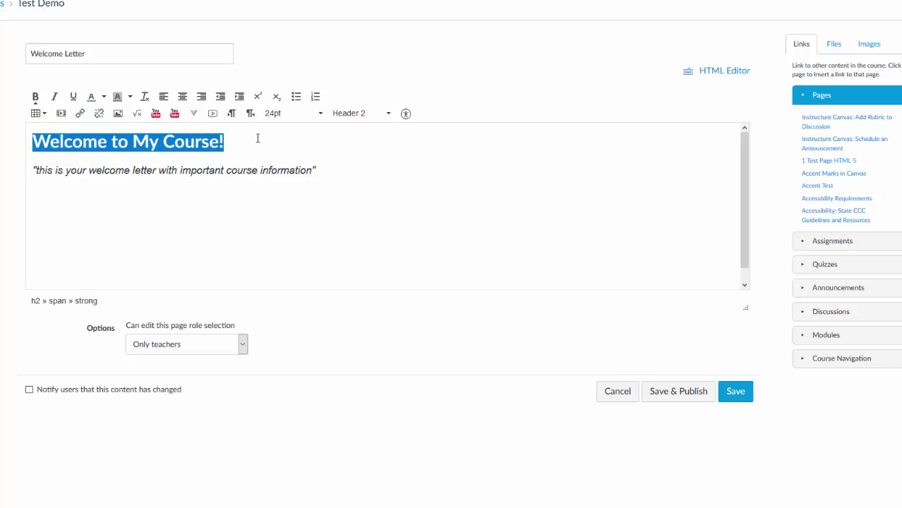
click(182, 96)
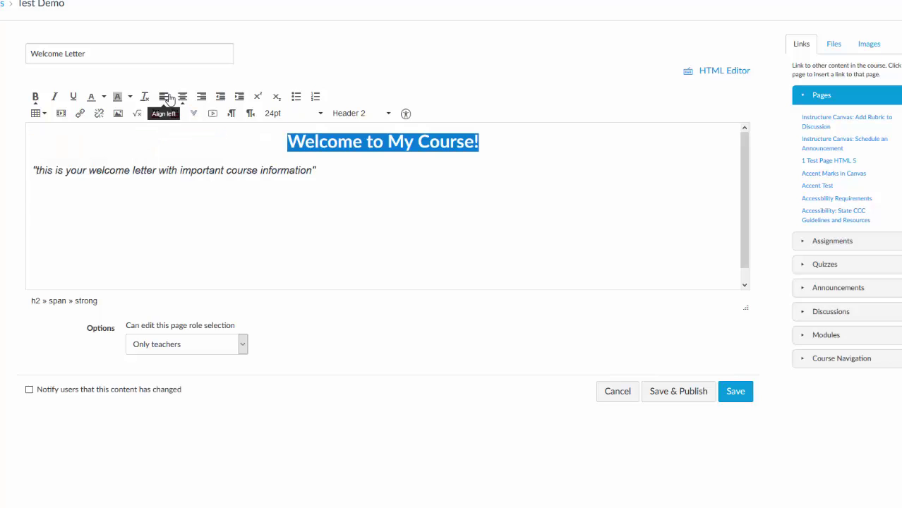
- Left-align the "Welcome to My Course!" heading and add a superscript 2 right after "Course"
click(164, 97)
click(285, 147)
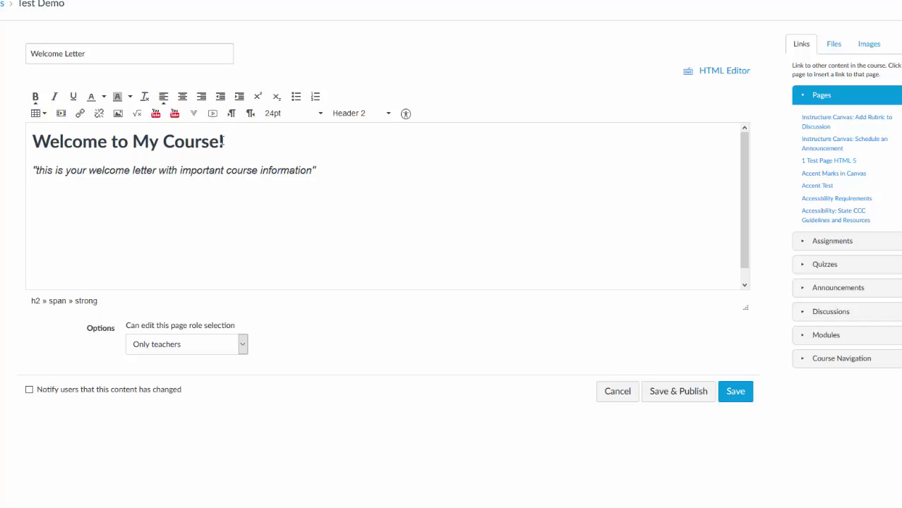
text(2)
drag(229, 142, 219, 141)
click(257, 96)
click(262, 143)
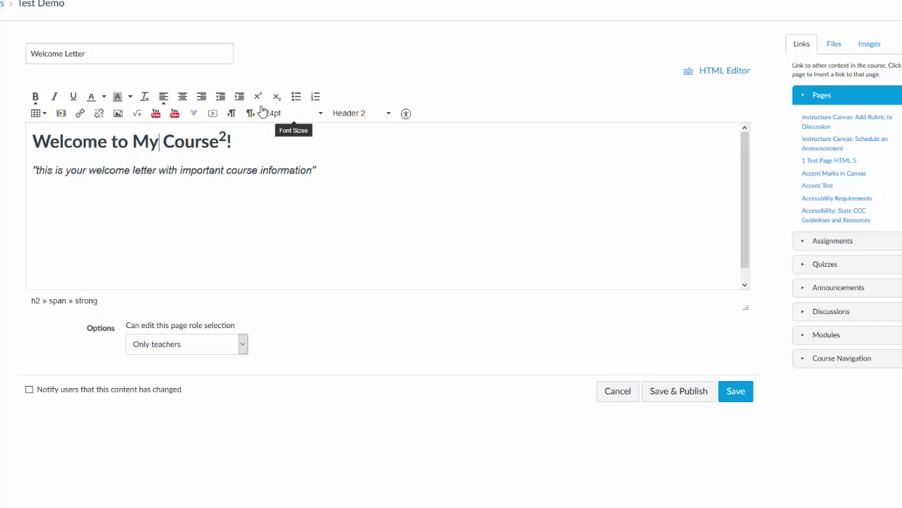
- Insert the word "excellent" directly after "My" in the heading and format it as subscript
text(excellent)
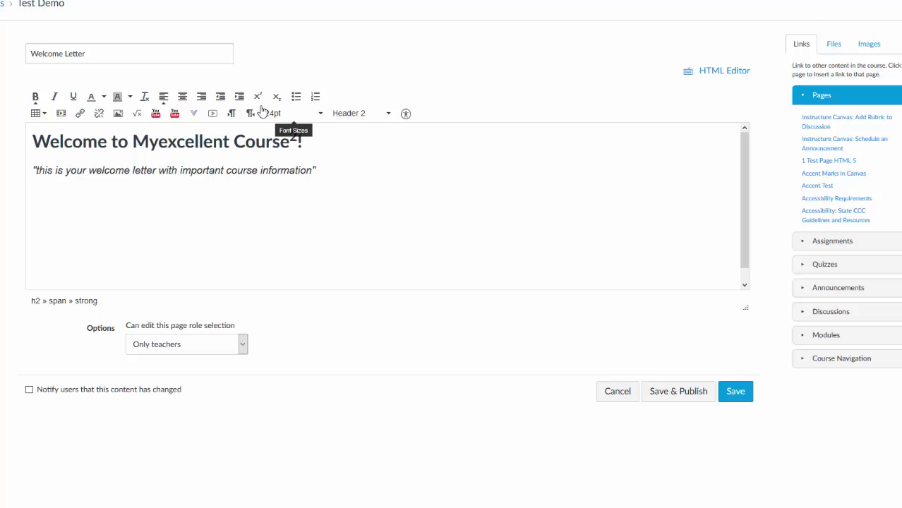
drag(159, 142, 230, 142)
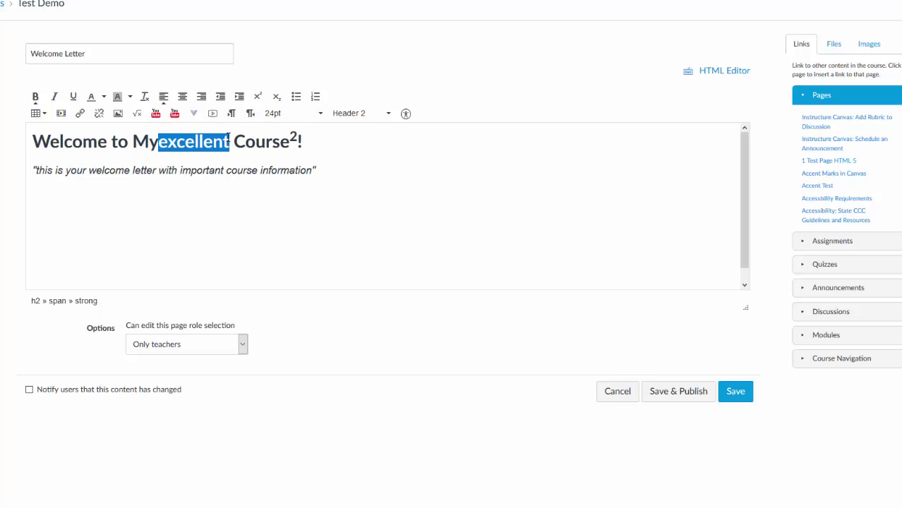
click(276, 96)
click(304, 144)
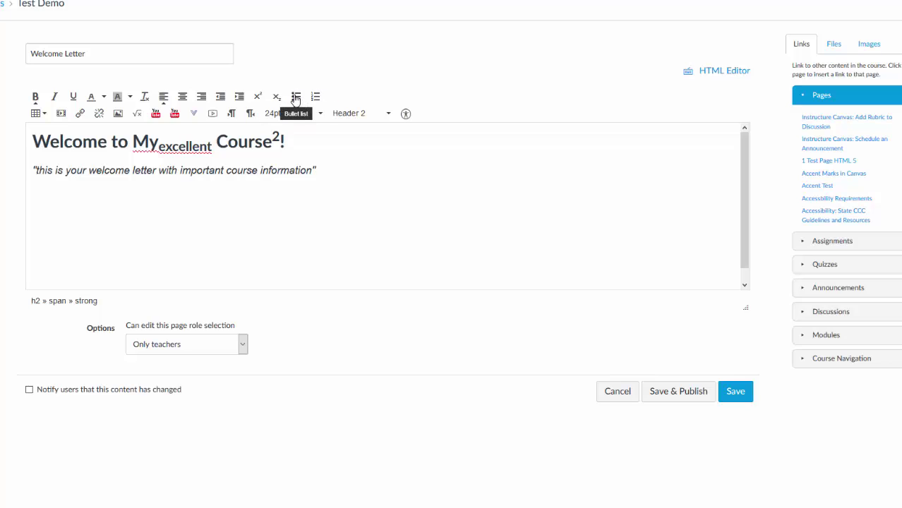
- Start a bulleted list below the welcome sentence with the non-italic item "Link to the Syllabus"
click(37, 196)
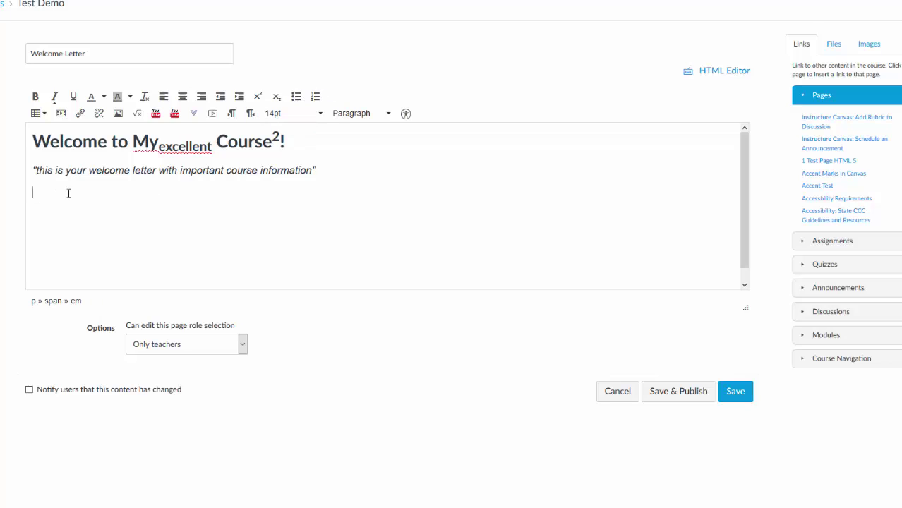
click(297, 99)
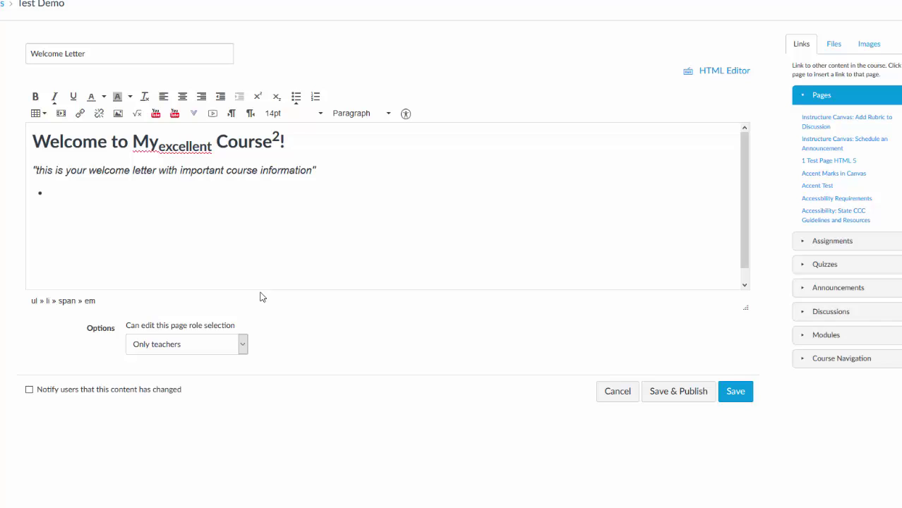
text(Link to the Syllabus)
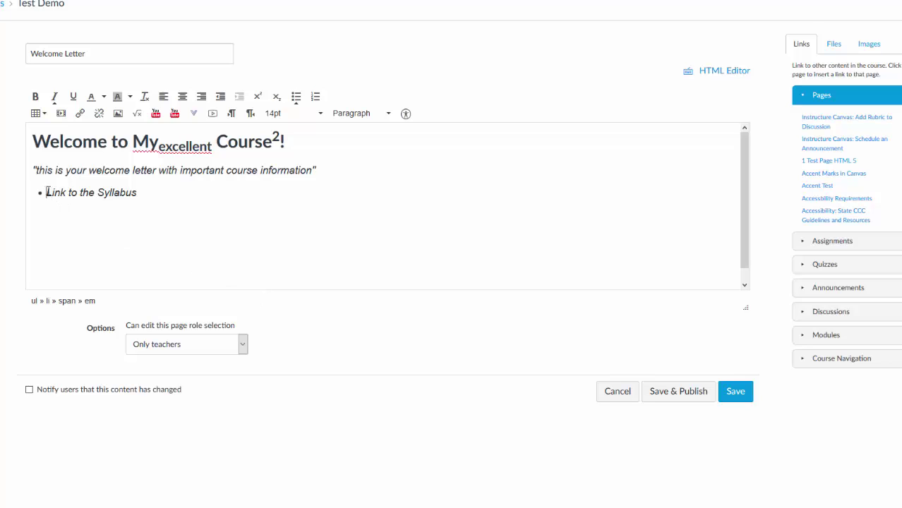
drag(46, 192, 144, 185)
click(54, 96)
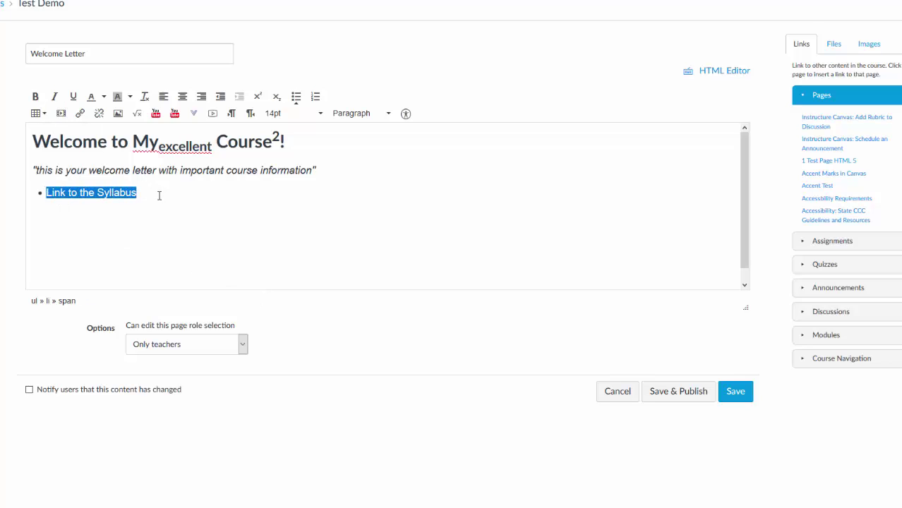
click(138, 192)
- Add a second bullet reading "Online Book" below the syllabus item
key(Return)
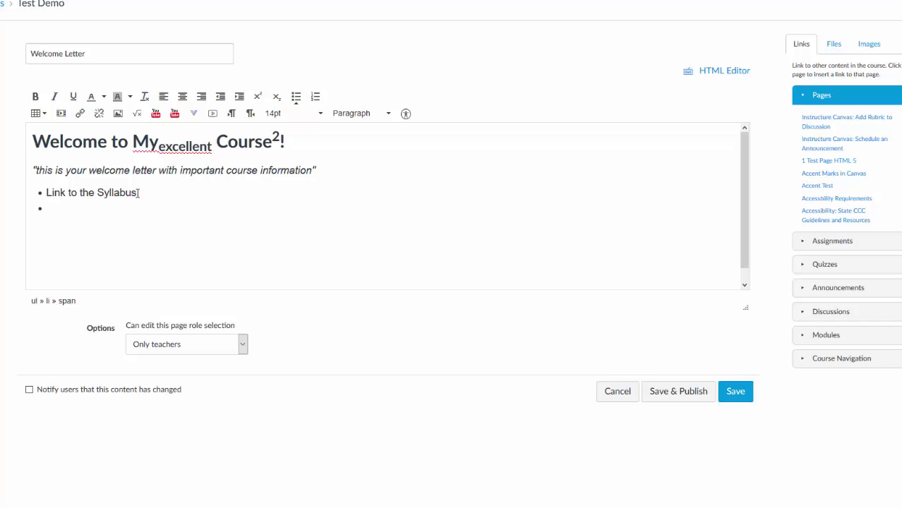
text(Course)
key(BackSpace)
key(BackSpace)
key(BackSpace)
key(BackSpace)
key(BackSpace)
key(BackSpace)
text(Book)
key(BackSpace)
key(BackSpace)
key(BackSpace)
key(BackSpace)
text(Online)
text( Book)
- Add a third bullet reading "The Spanish English Dictionary"
text(Th)
text(e )
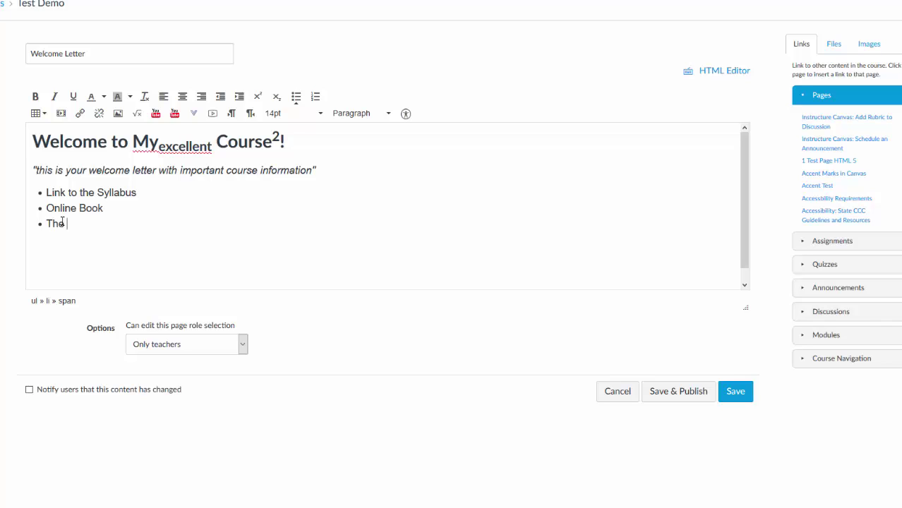
text(Spanish Enligh)
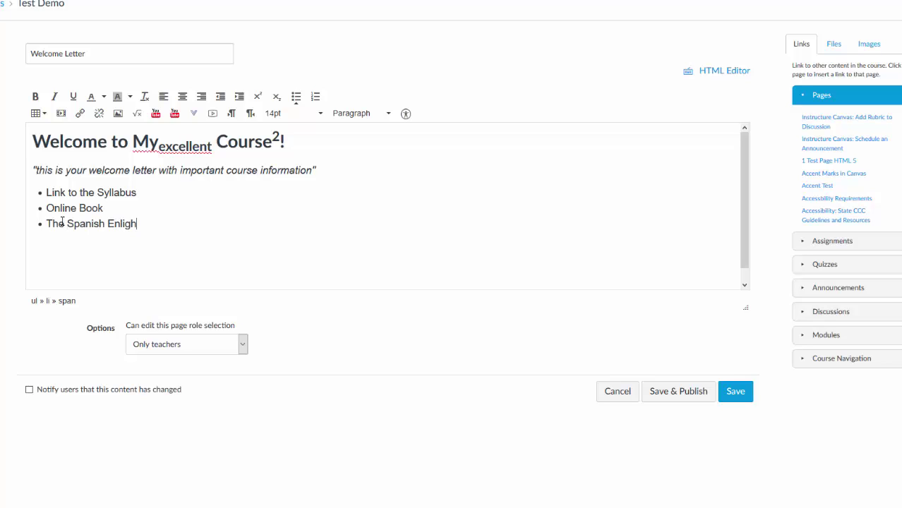
key(BackSpace)
key(BackSpace)
key(BackSpace)
key(BackSpace)
text(glish Dictionary)
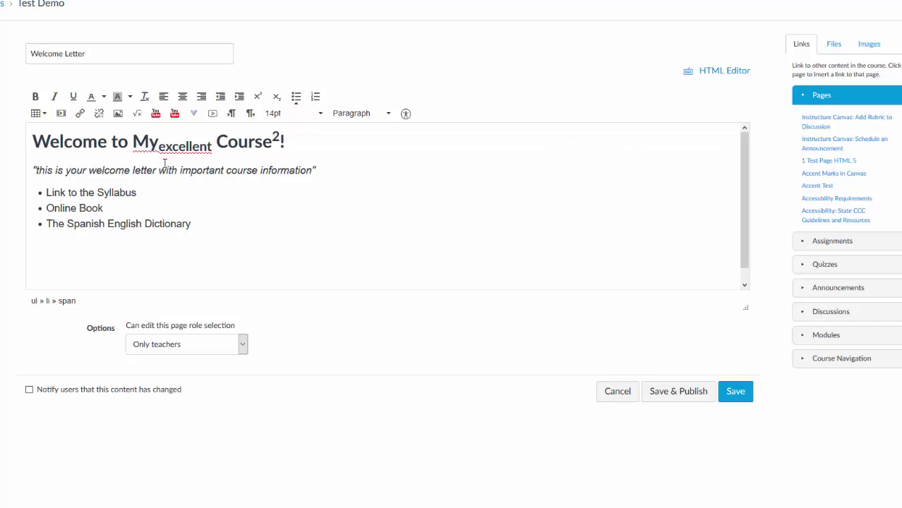
- Search Flickr for "welcome" and embed the green neon Welcome sign image in front of the heading
click(32, 141)
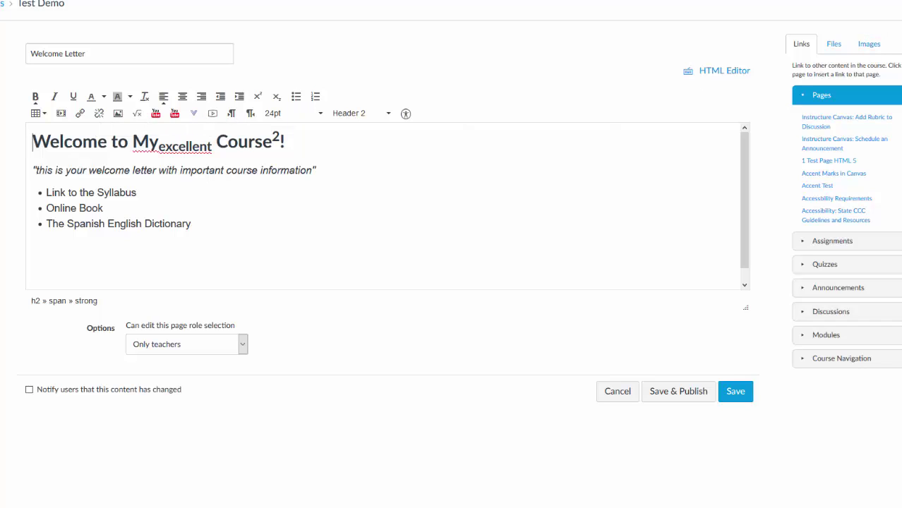
click(877, 51)
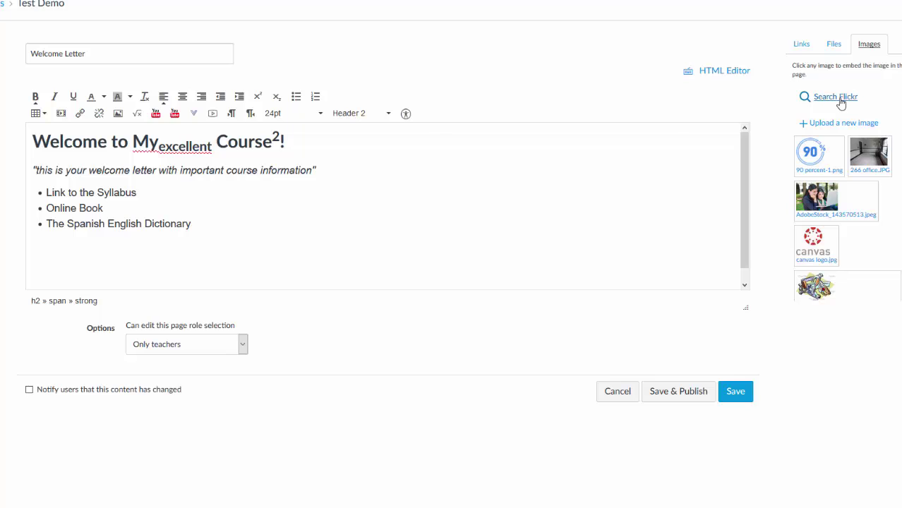
click(841, 103)
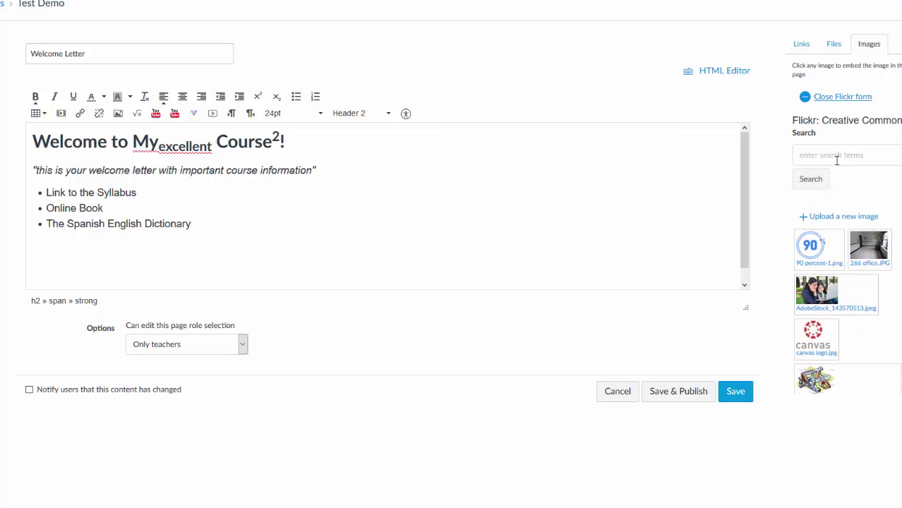
click(838, 156)
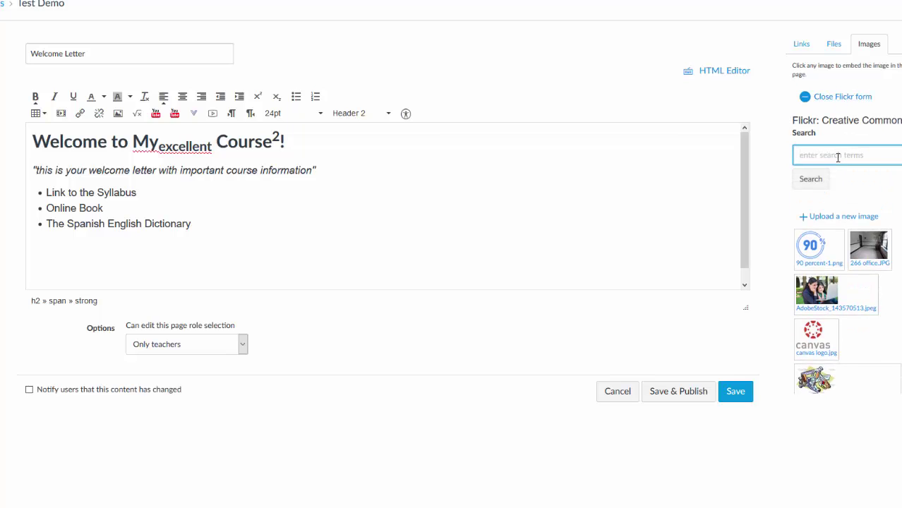
text(welcome)
key(Return)
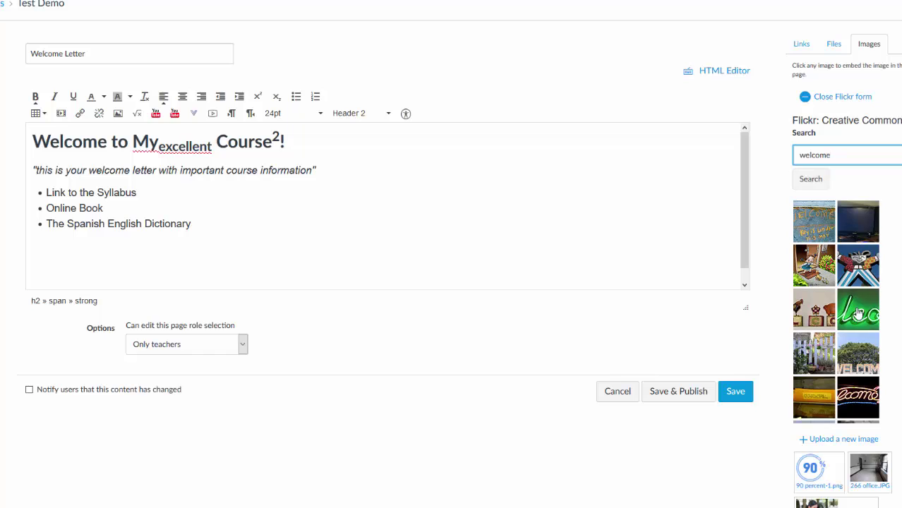
scroll(858, 311, down, 1)
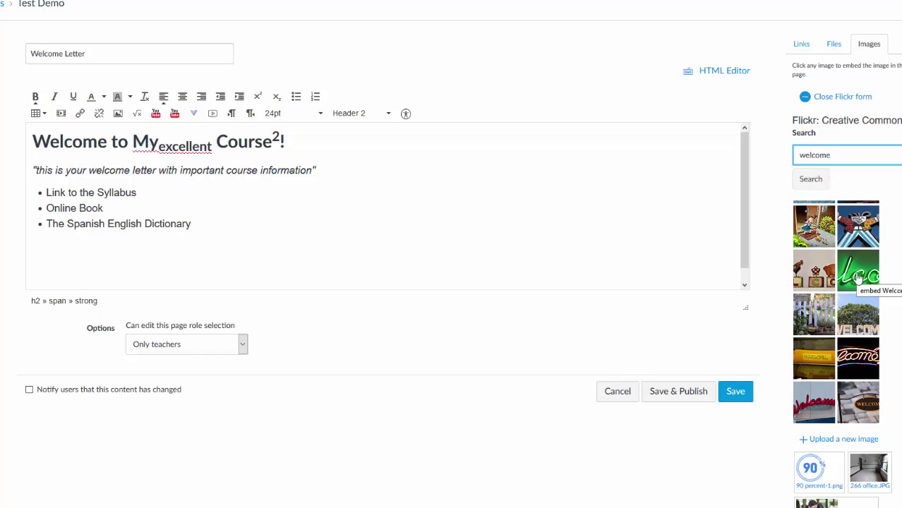
click(859, 278)
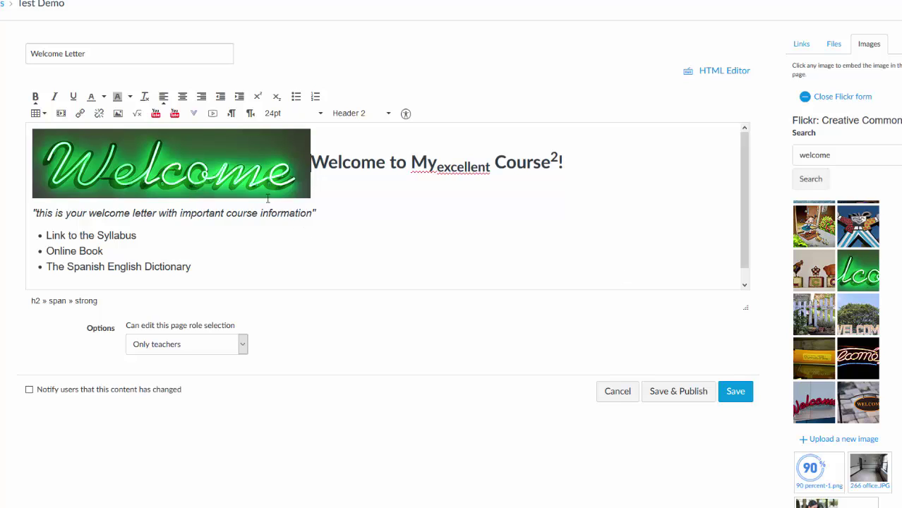
- Shrink the neon Welcome image to about three quarters of its width and align it to the right
click(265, 172)
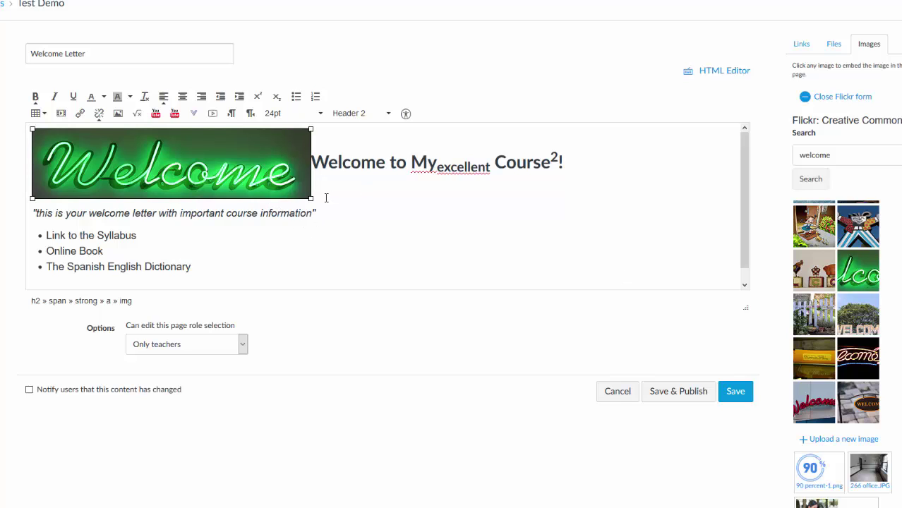
drag(311, 200, 233, 178)
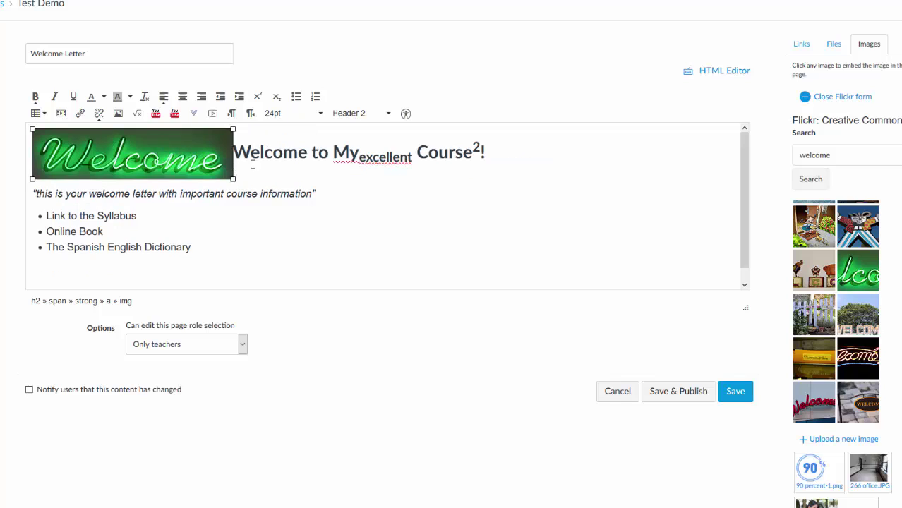
click(201, 97)
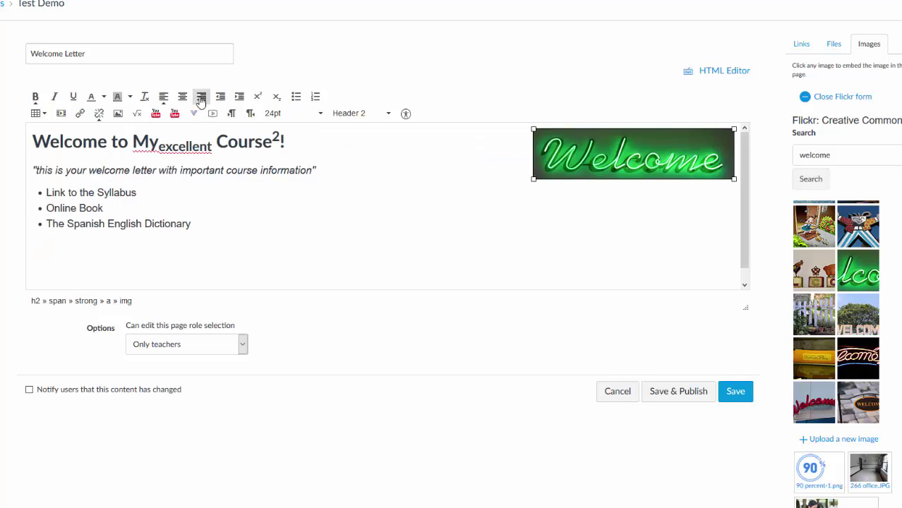
- Save the welcome letter page and reopen it for editing at the end of the last bullet
click(740, 395)
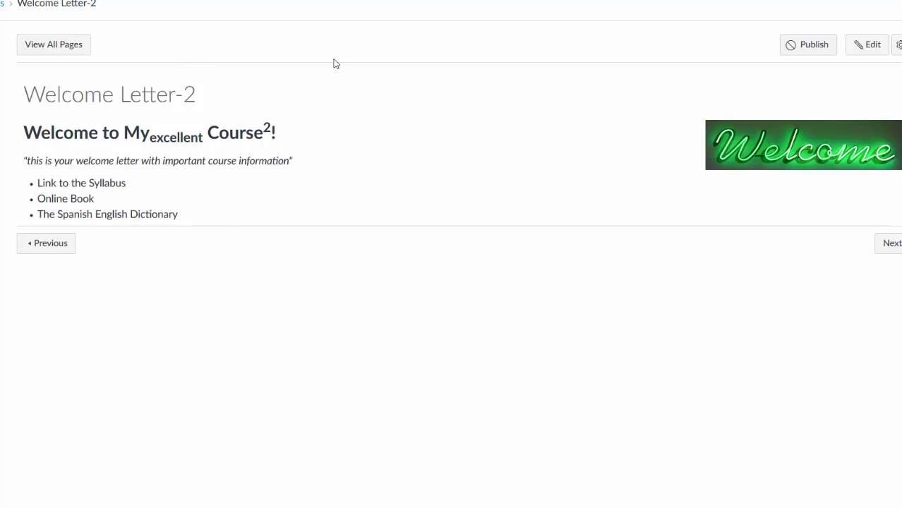
click(862, 55)
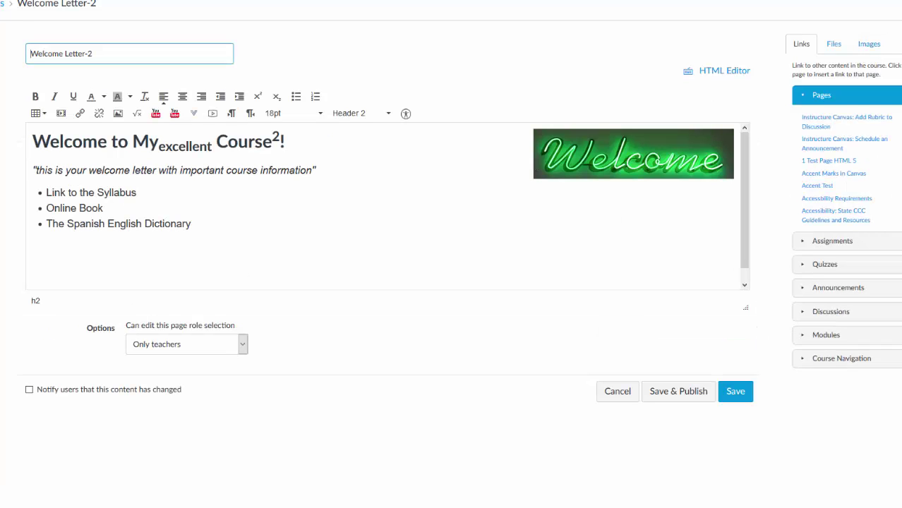
click(191, 223)
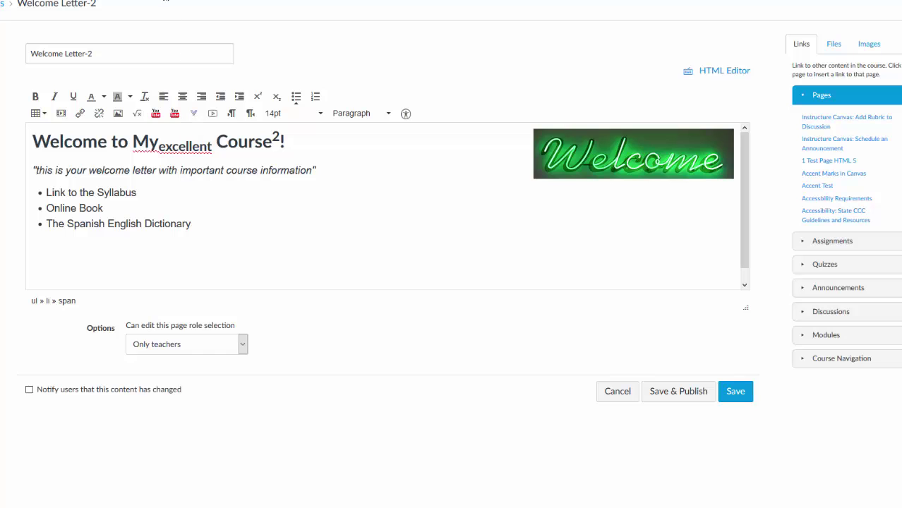
click(167, 0)
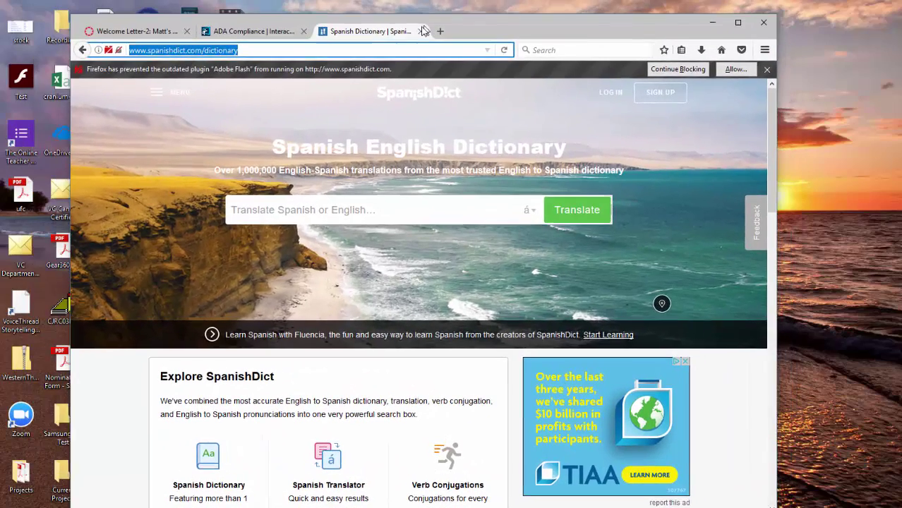
click(245, 52)
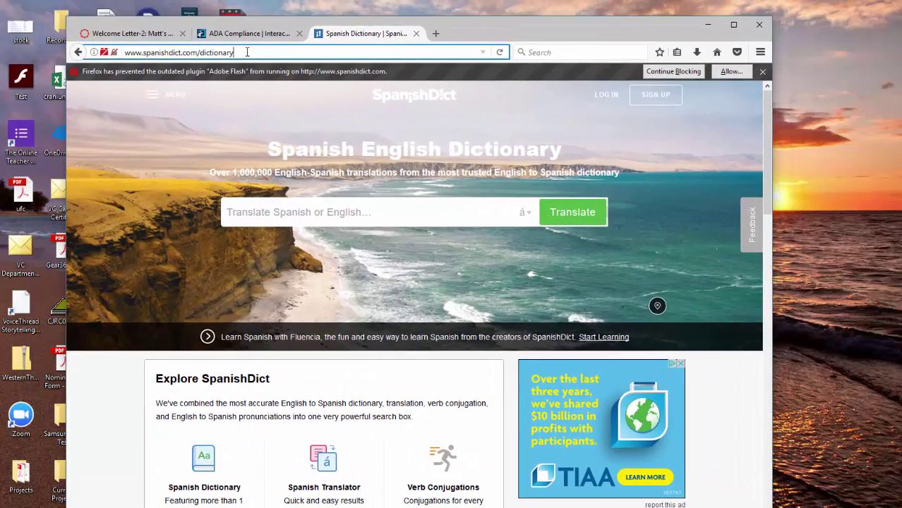
drag(247, 51, 120, 55)
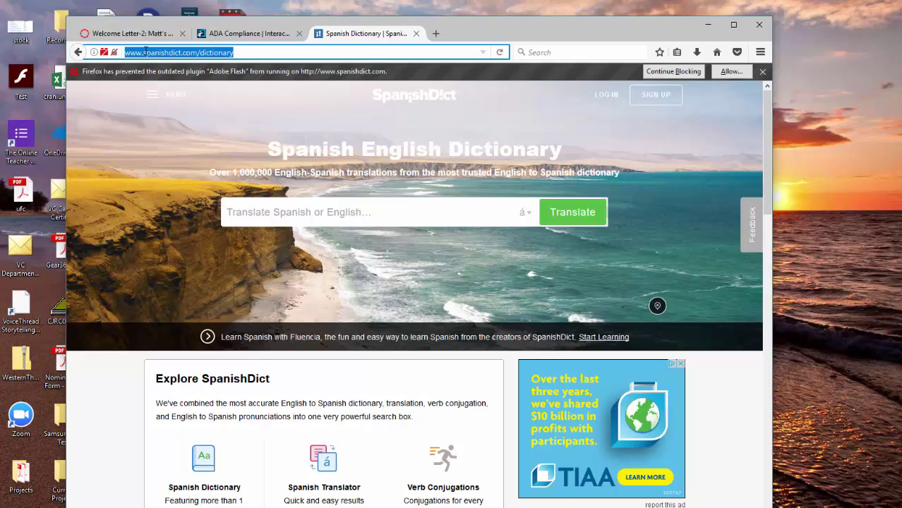
drag(243, 53, 121, 52)
right_click(168, 55)
click(198, 92)
click(733, 25)
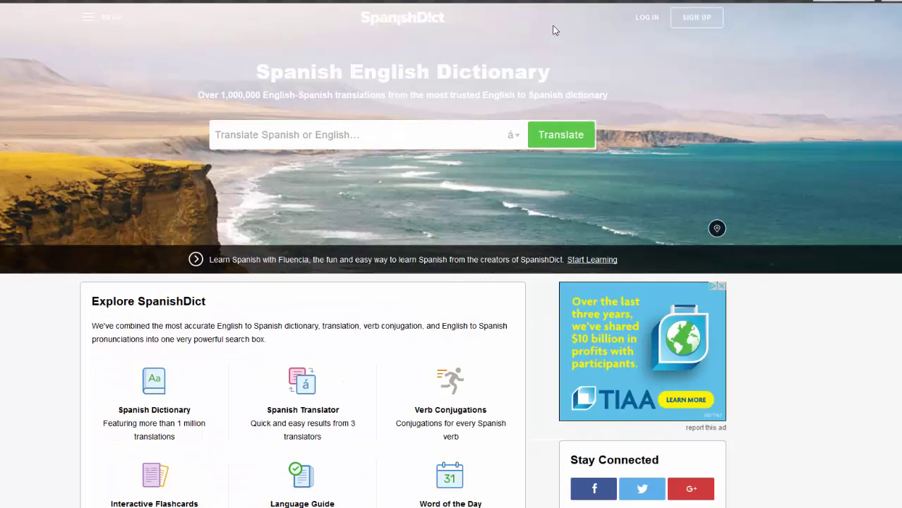
key(alt+Tab)
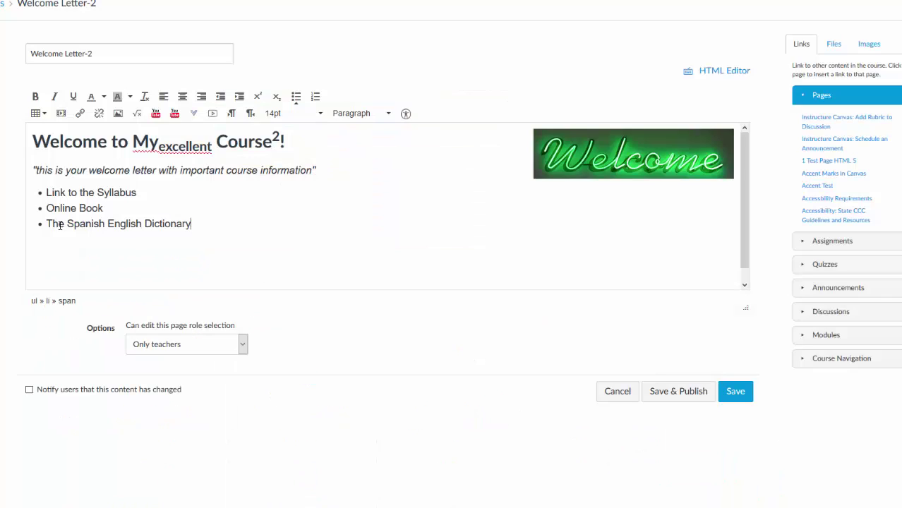
drag(67, 224, 193, 224)
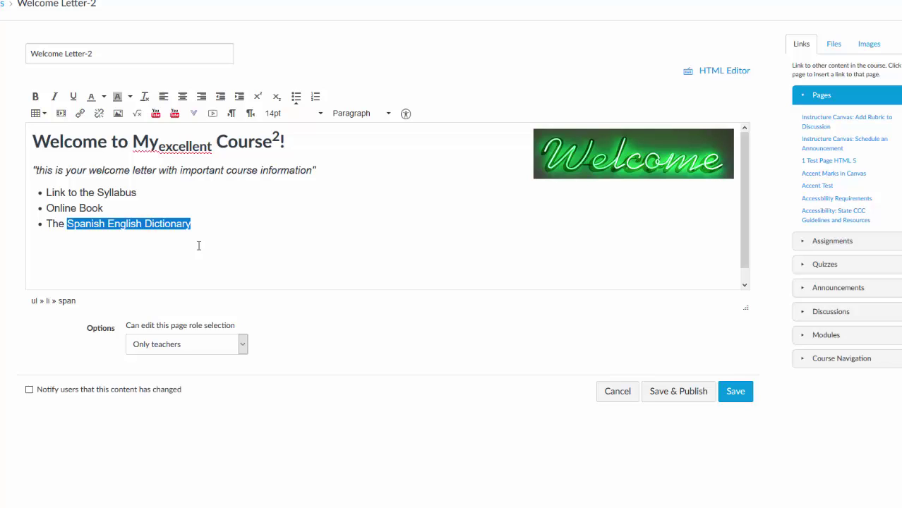
click(80, 114)
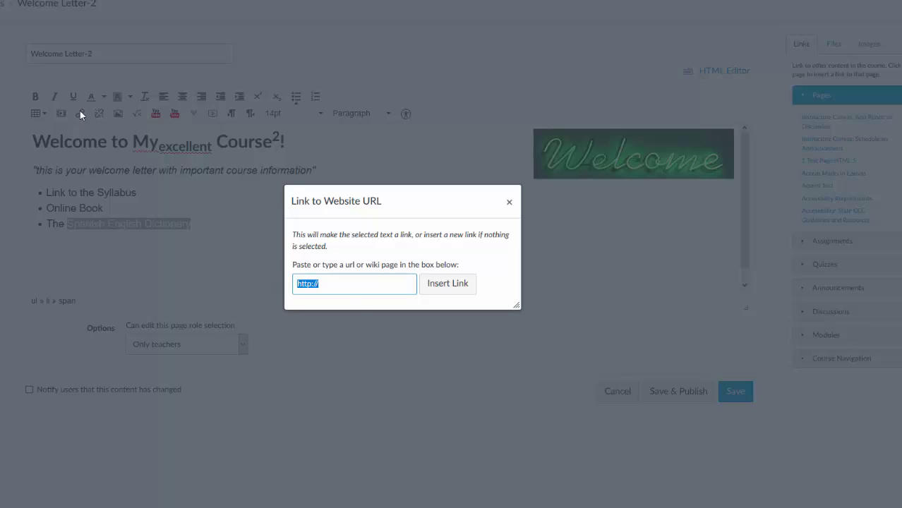
click(344, 290)
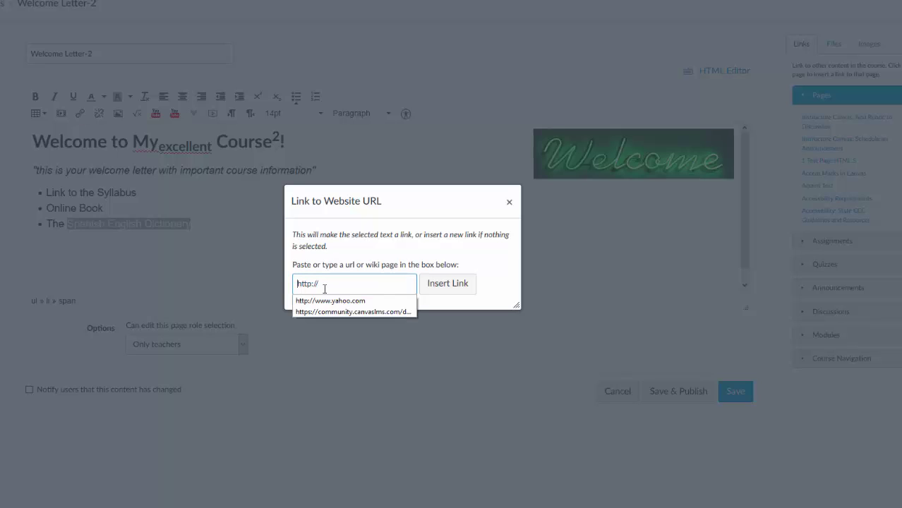
drag(325, 288, 292, 283)
key(ctrl+v)
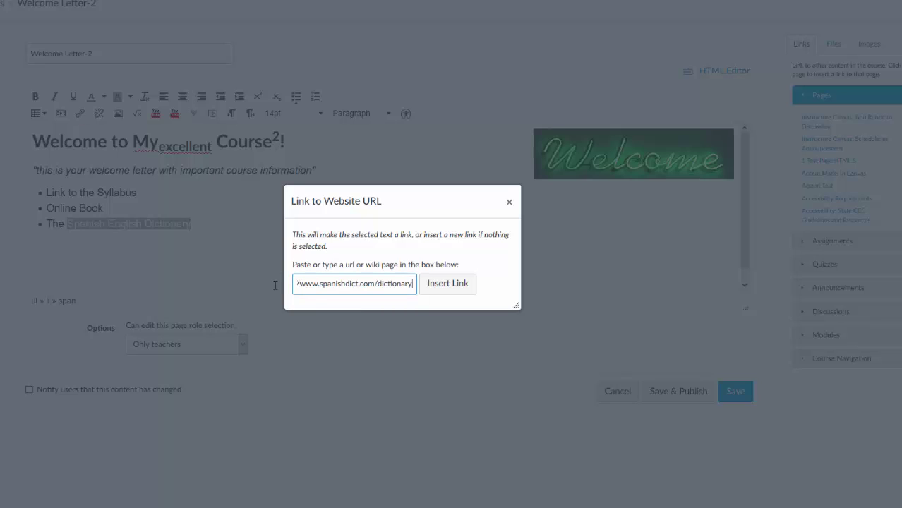
click(447, 286)
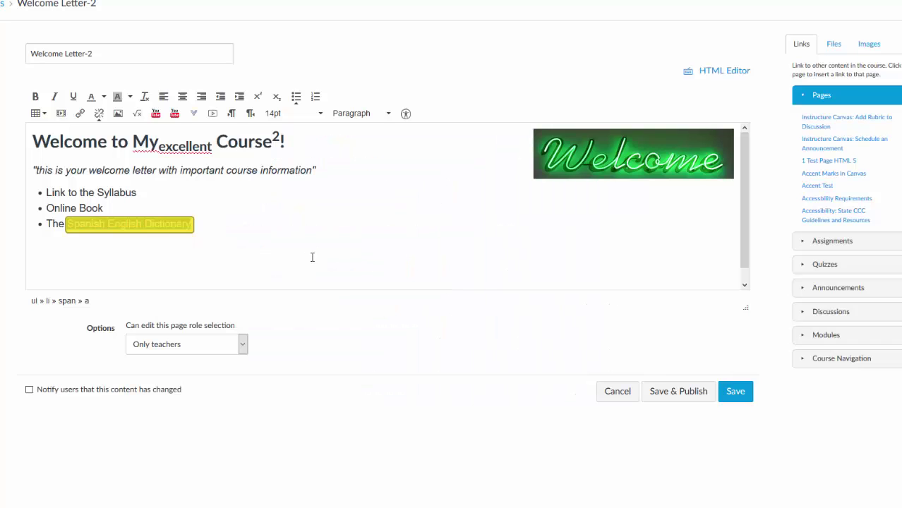
click(229, 228)
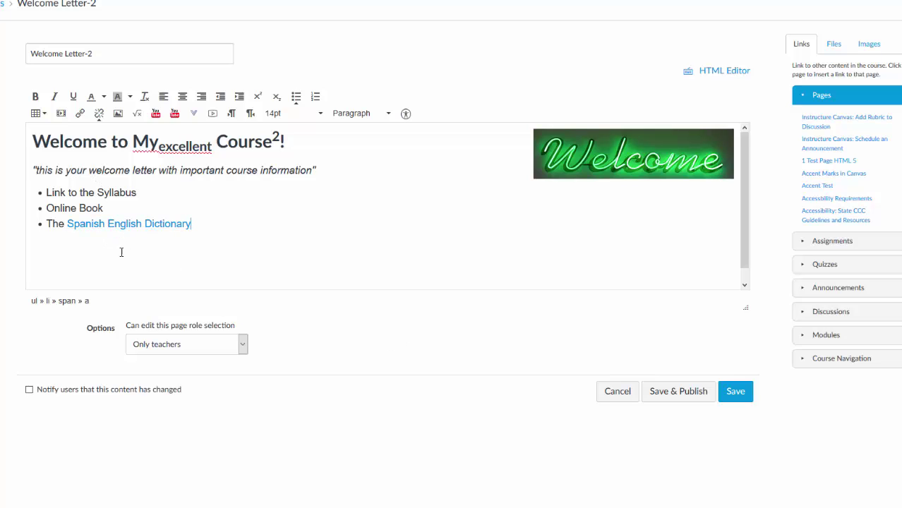
click(738, 398)
- Add the line "types of links" below the bulleted list and insert a link to the Accent Marks in Canvas course page under it
text(pes of links)
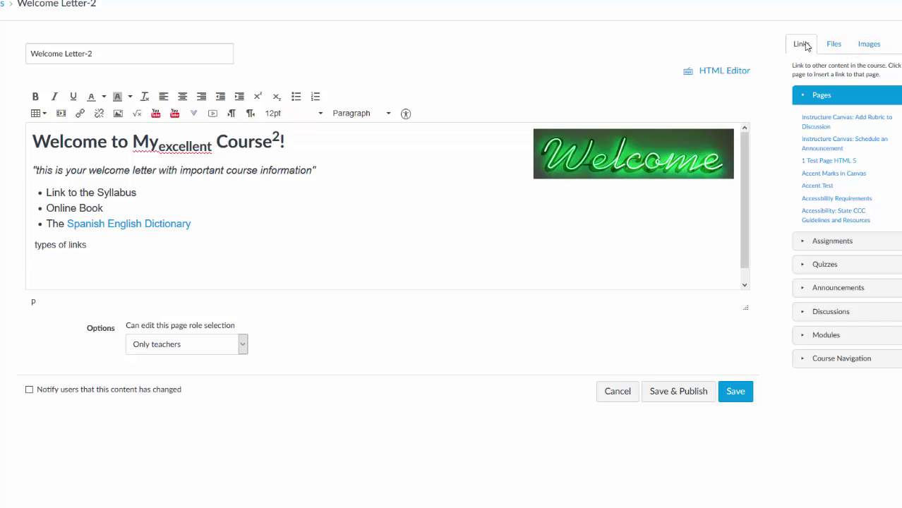
click(833, 45)
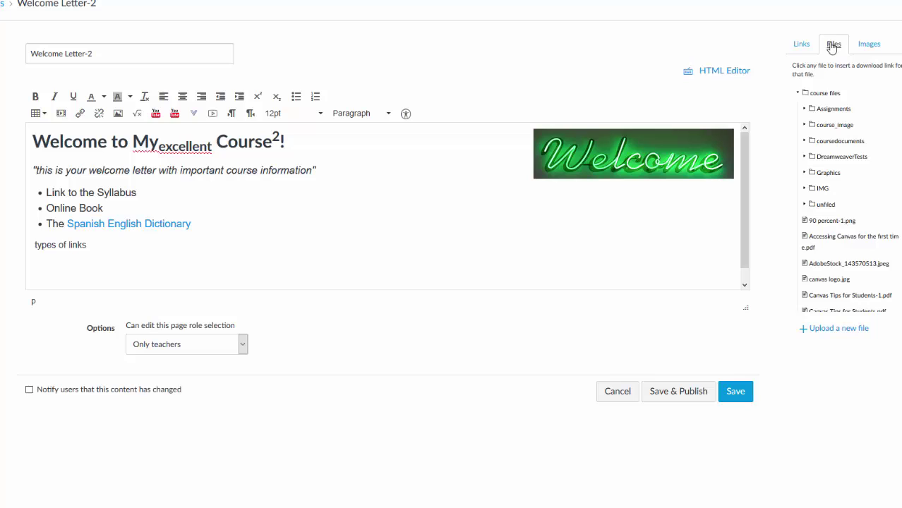
click(872, 48)
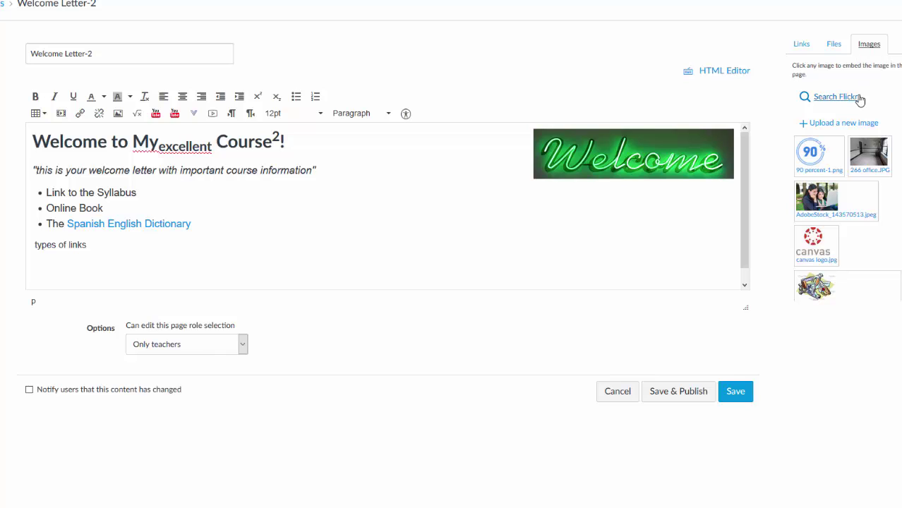
click(800, 46)
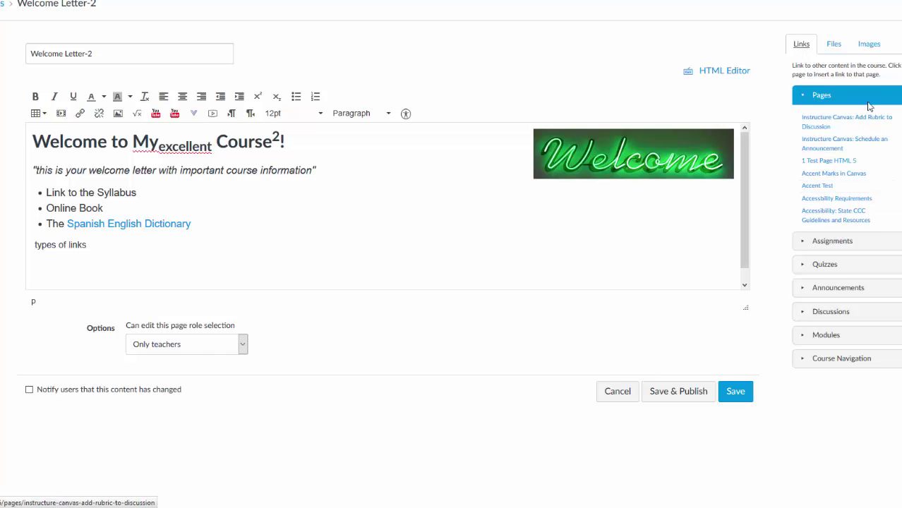
click(847, 176)
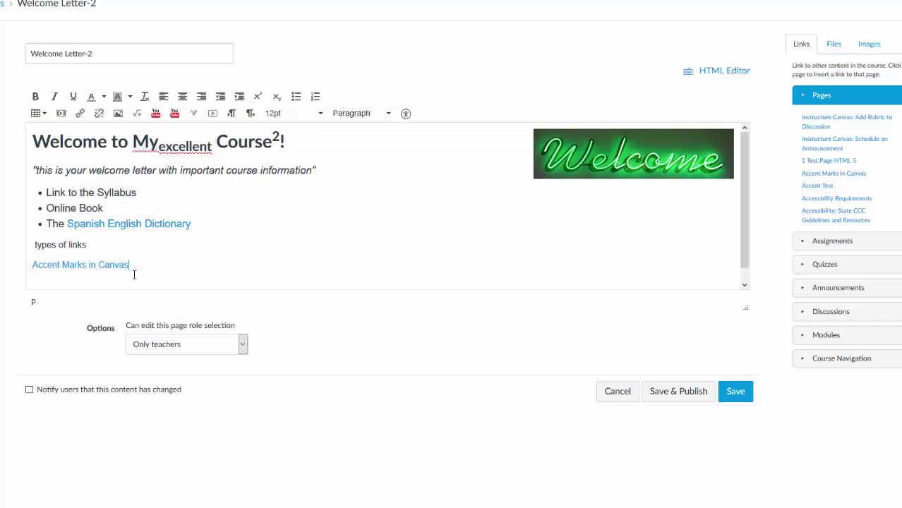
- Insert links to the Bill Gates Interview assignment and the Course Survey quiz, each on its own line below the Accent Marks link
key(Return)
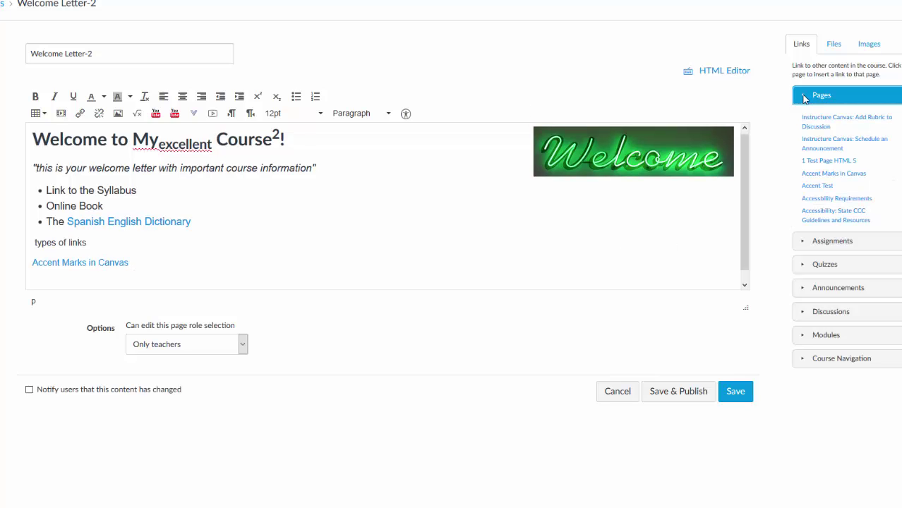
click(805, 243)
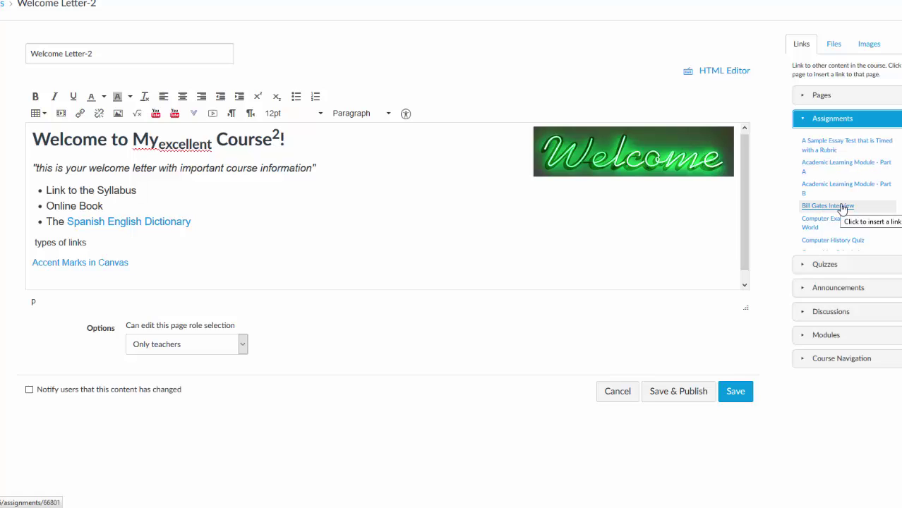
click(828, 206)
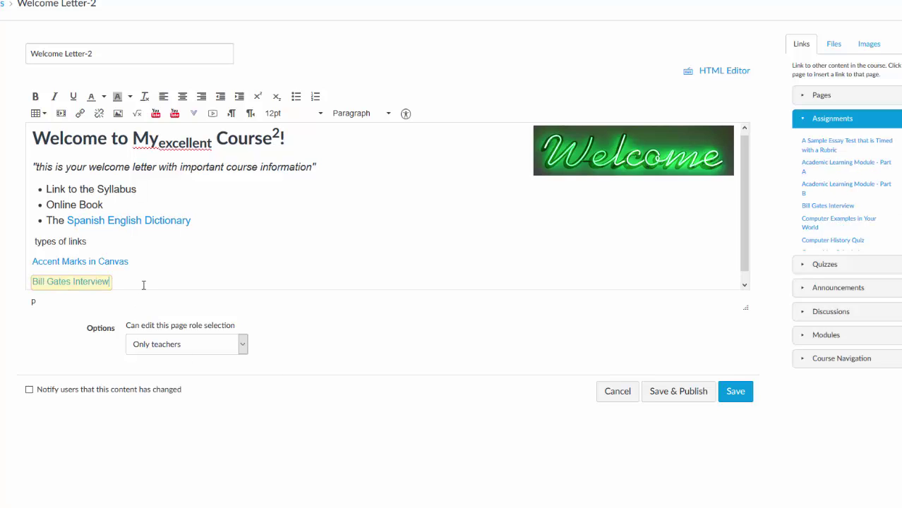
key(Return)
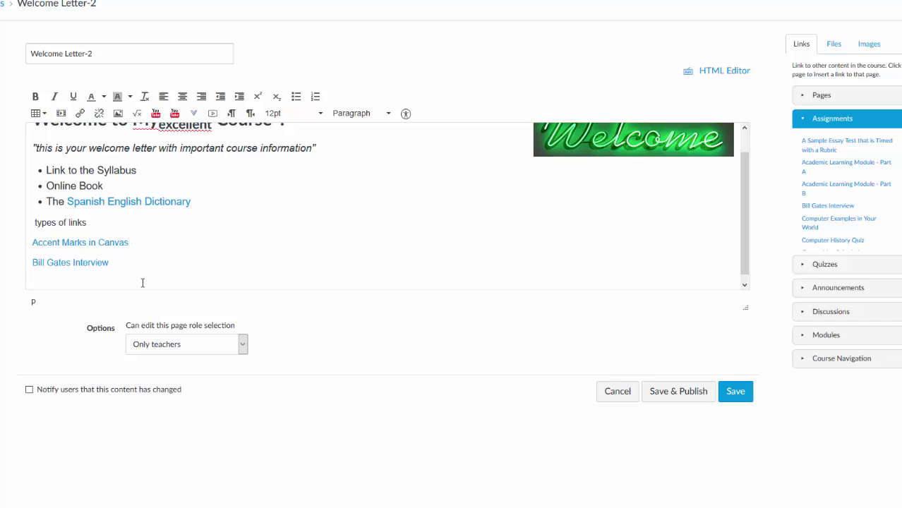
click(803, 121)
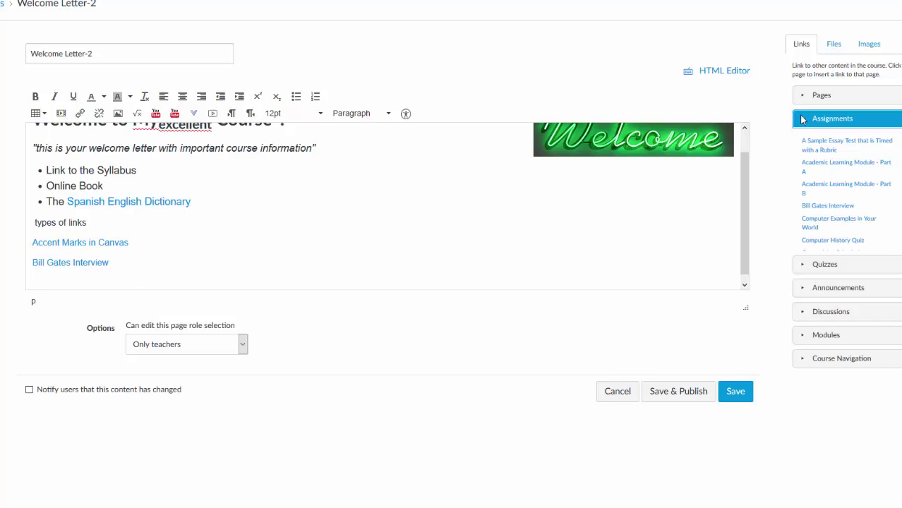
click(805, 267)
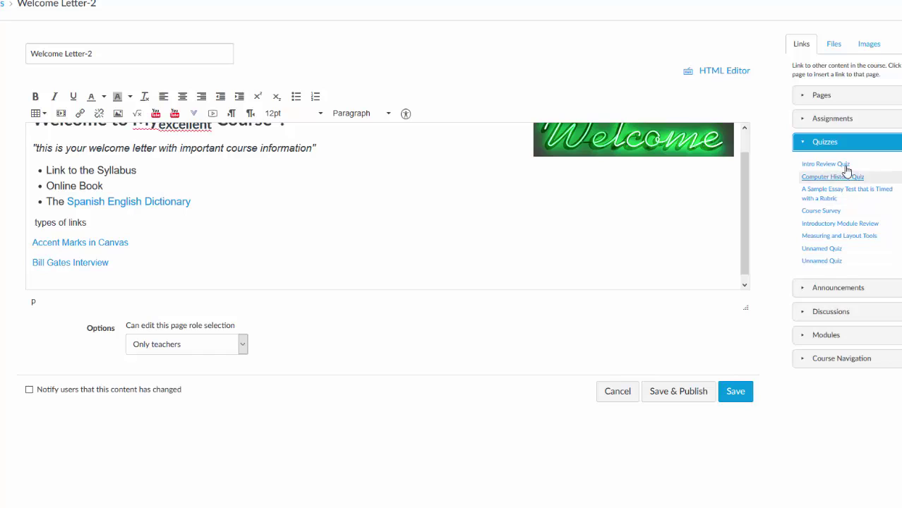
click(826, 212)
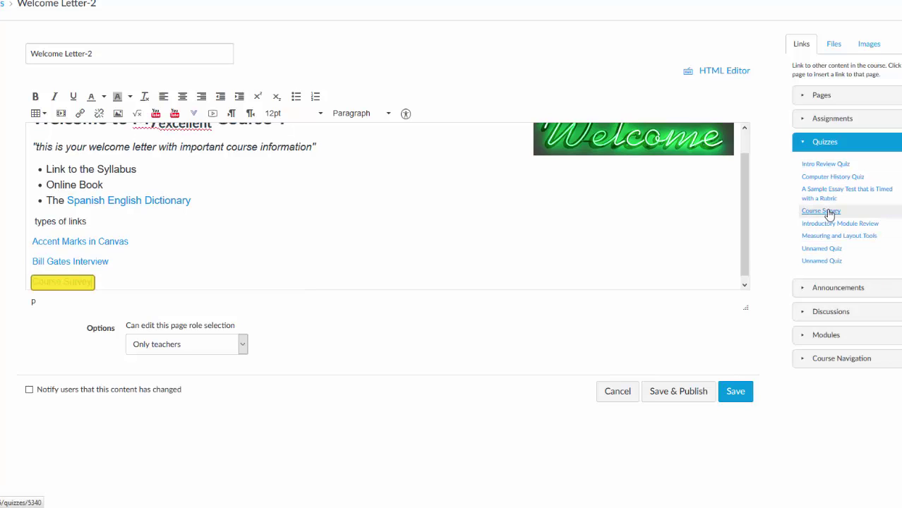
- Insert a link to the announcement "Assignments and SpeedGrader Training This Morning 6/2" on a new line below the Course Survey link
click(127, 283)
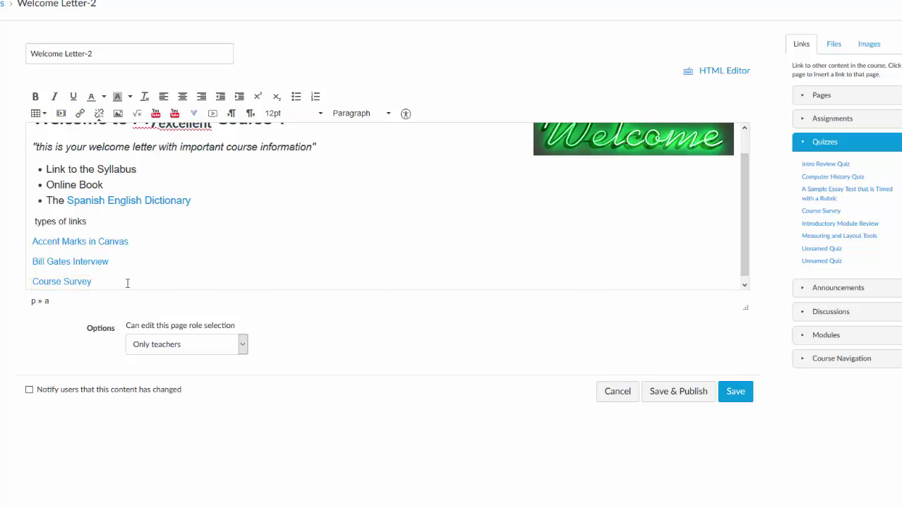
key(Return)
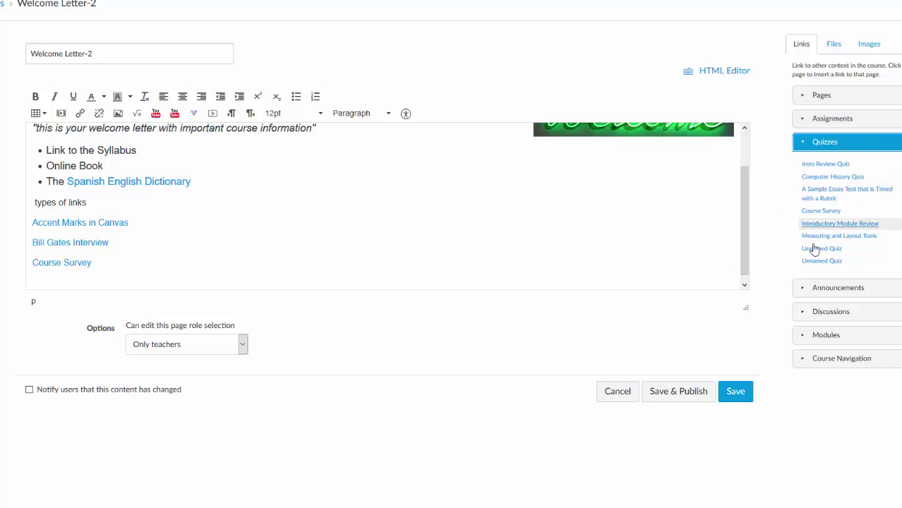
click(805, 292)
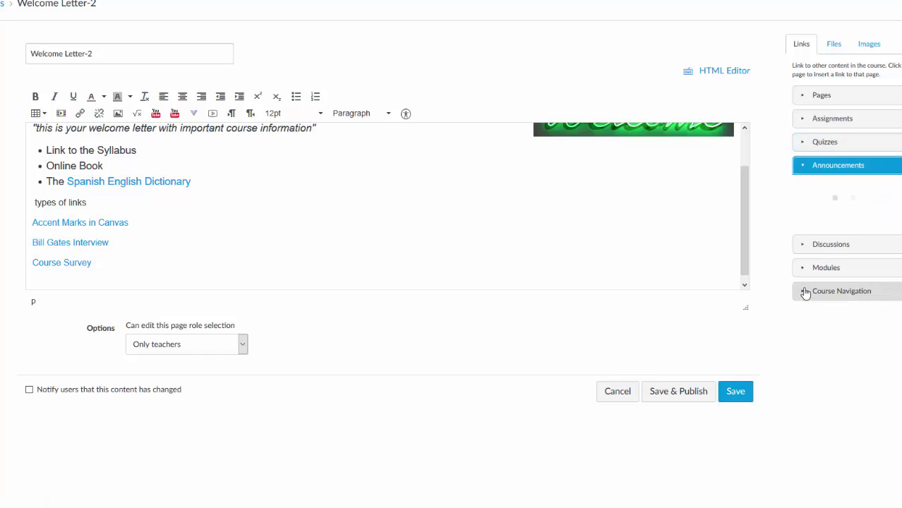
click(840, 214)
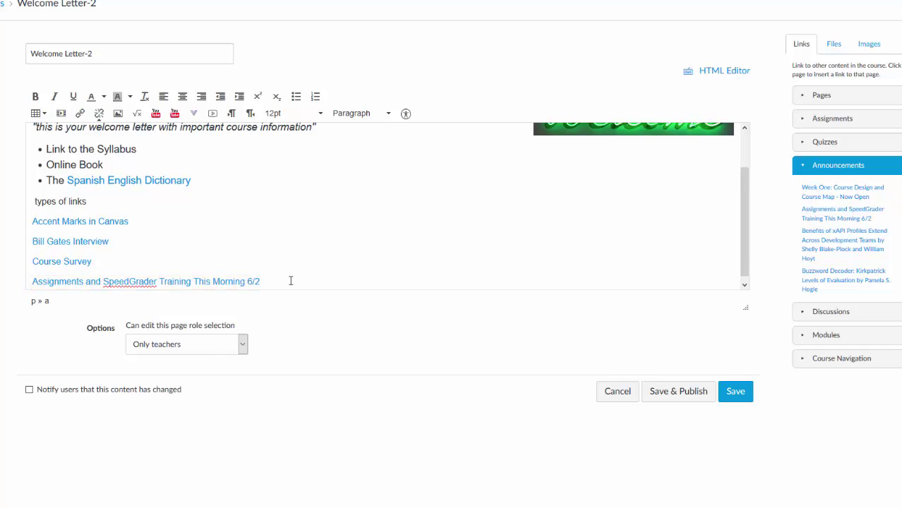
- Insert the course navigation link to People on a new line below the announcement link and save the page
key(Return)
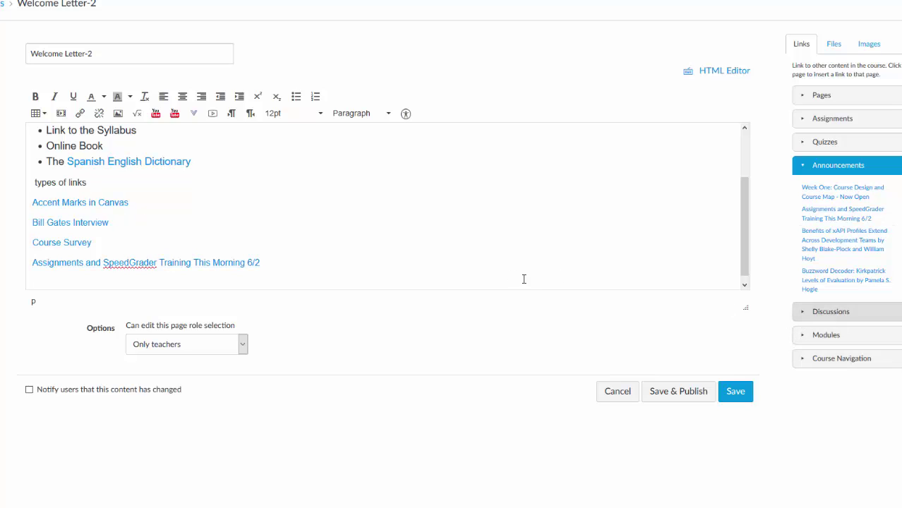
click(804, 312)
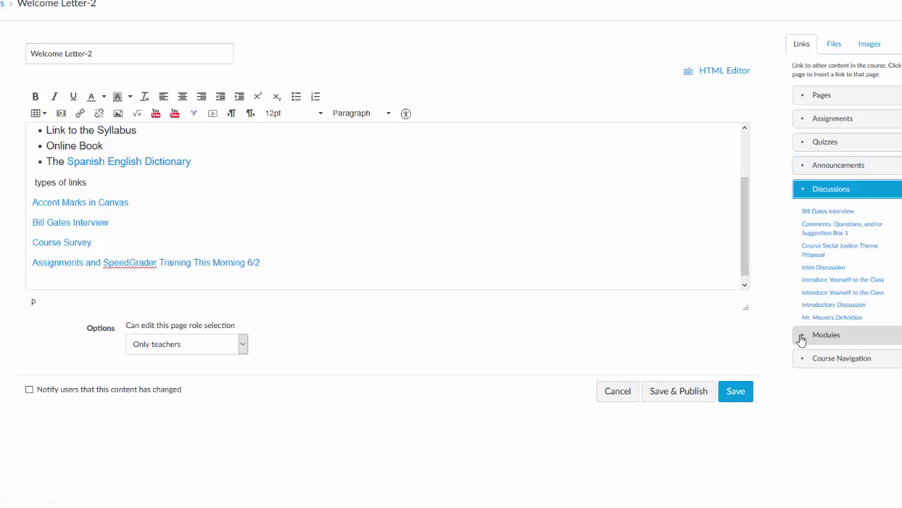
click(801, 340)
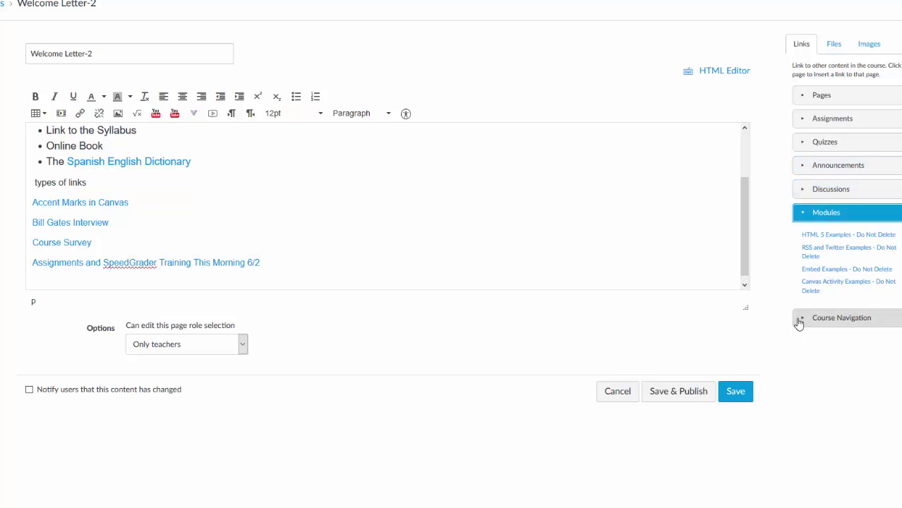
click(800, 324)
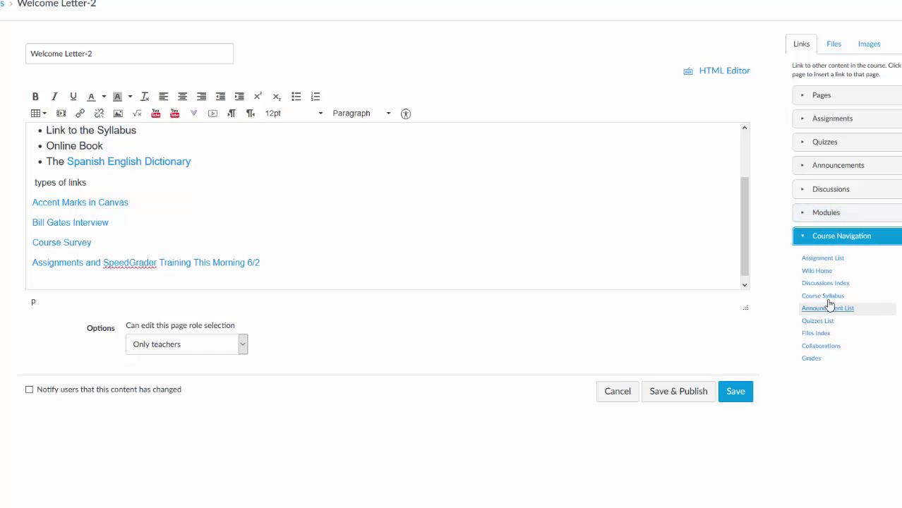
scroll(822, 357, down, 1)
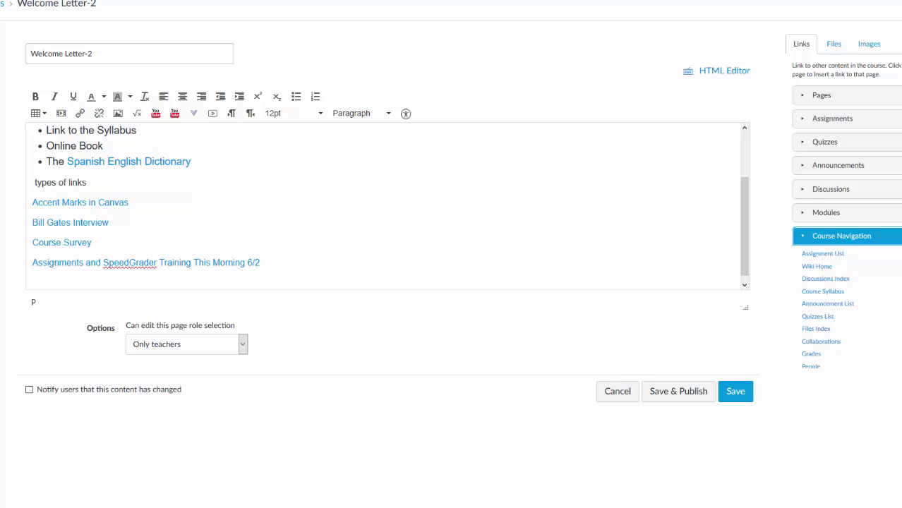
click(819, 352)
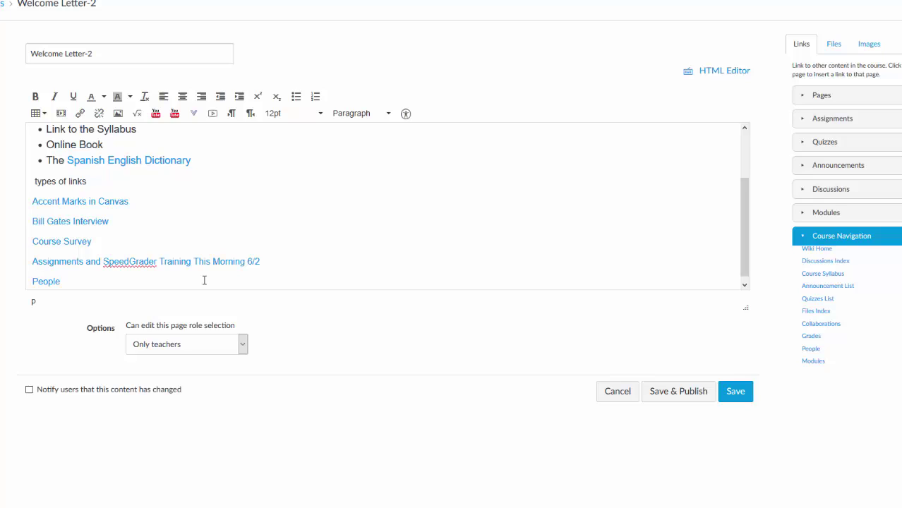
click(734, 400)
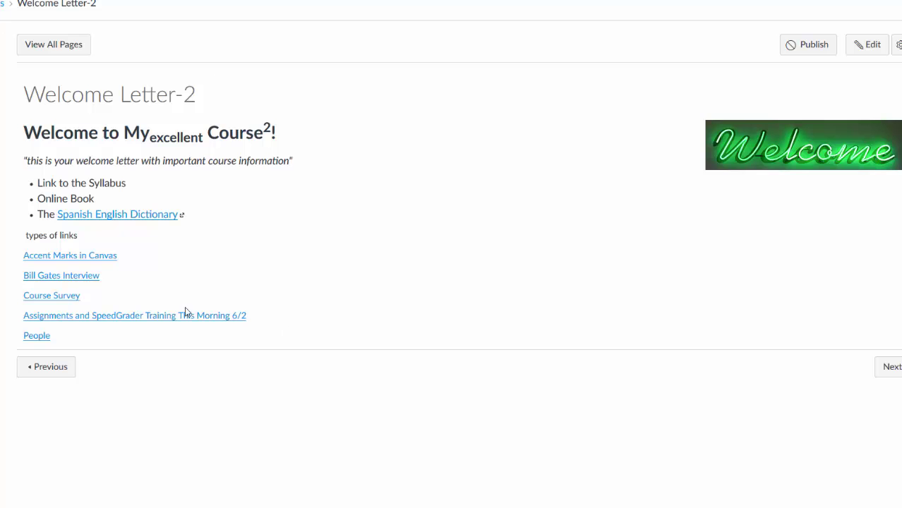
- Test the Accent Marks in Canvas, Bill Gates Interview and Course Survey links on the saved page, returning to the page between them
click(96, 262)
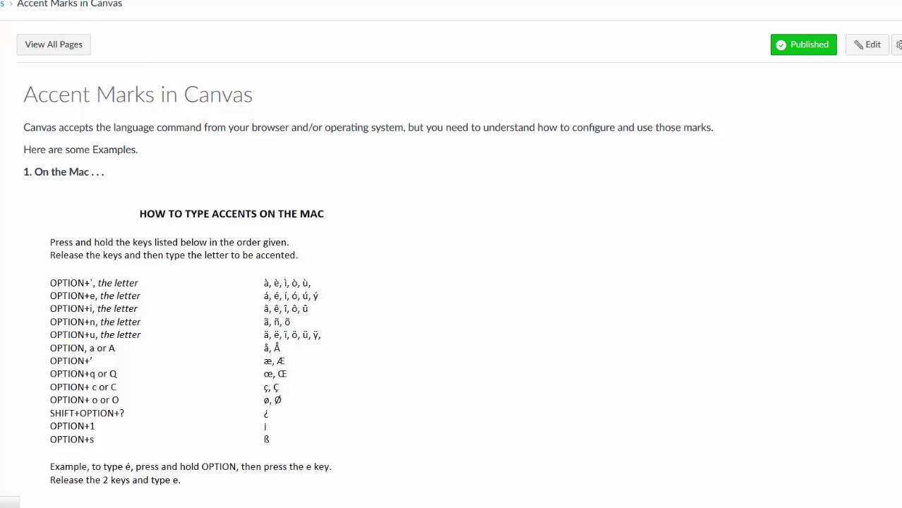
key(alt+Left)
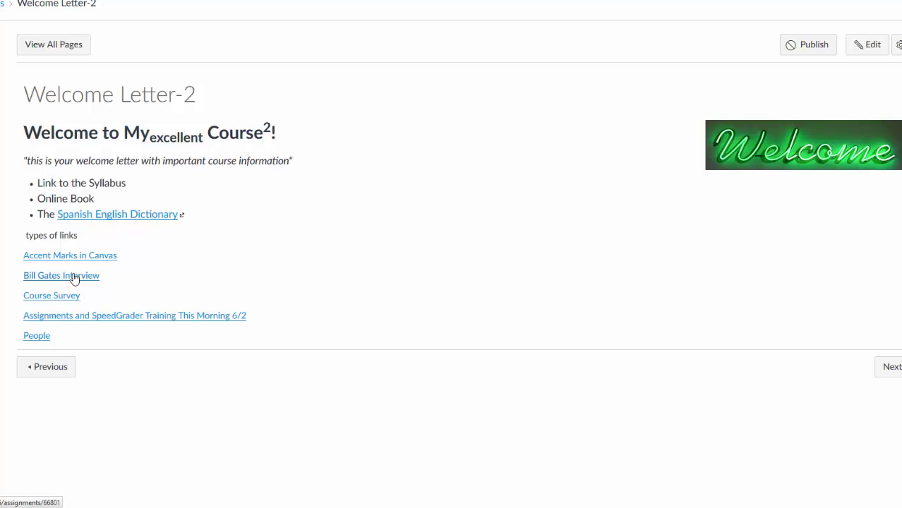
click(74, 277)
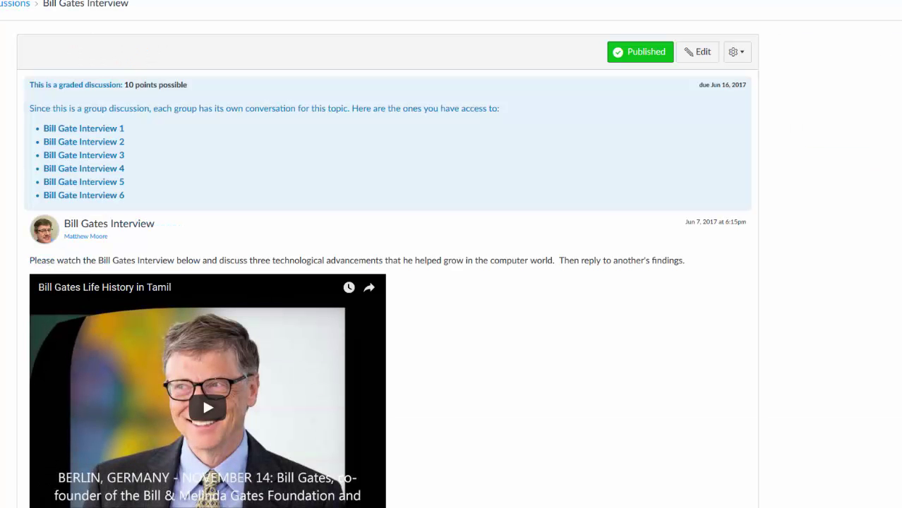
key(alt+Left)
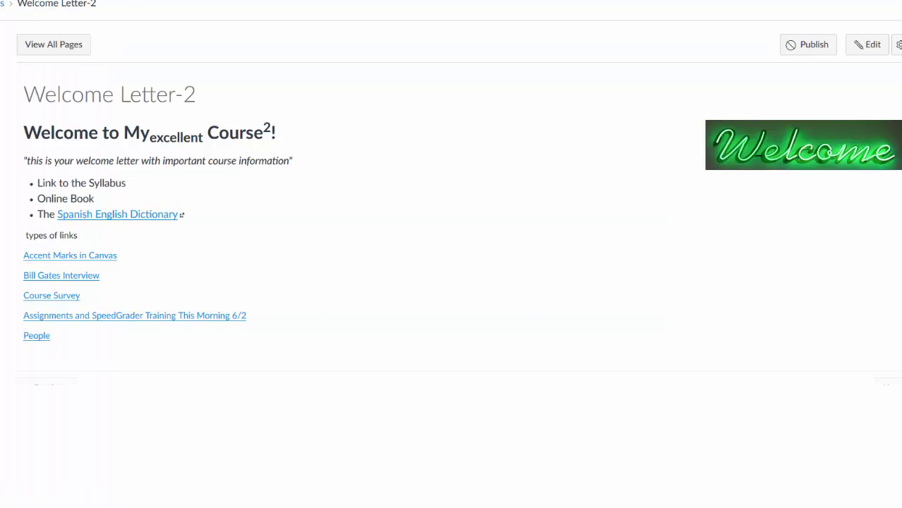
click(71, 303)
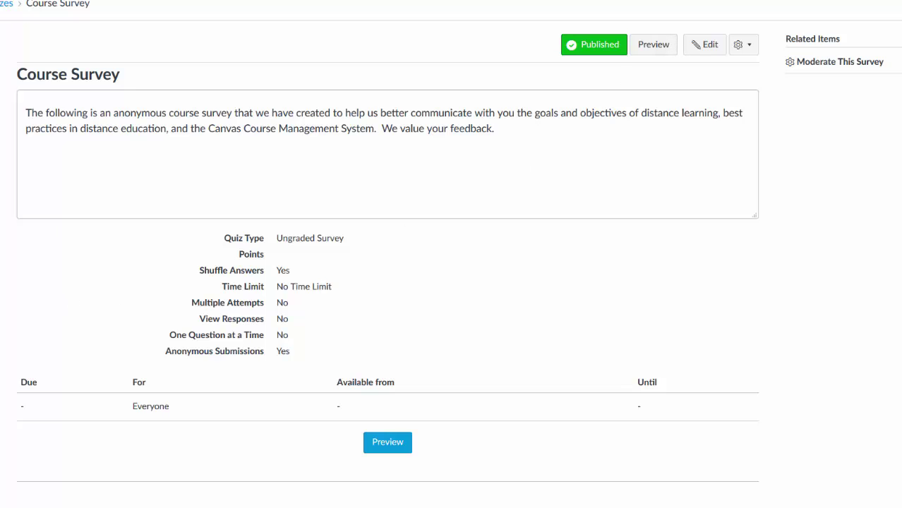
- Return to the Welcome Letter-2 page, open it for editing, and add the line "Video -" plus an empty line below the People link
key(alt+Left)
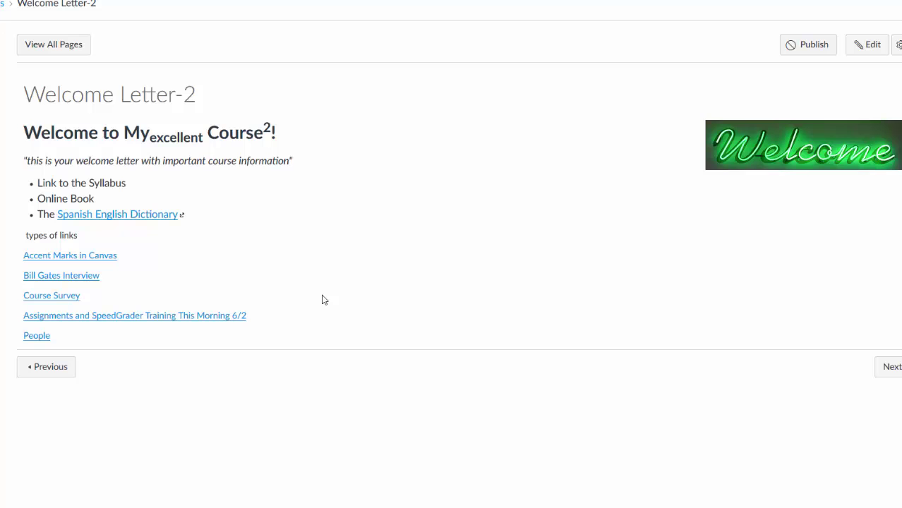
click(856, 51)
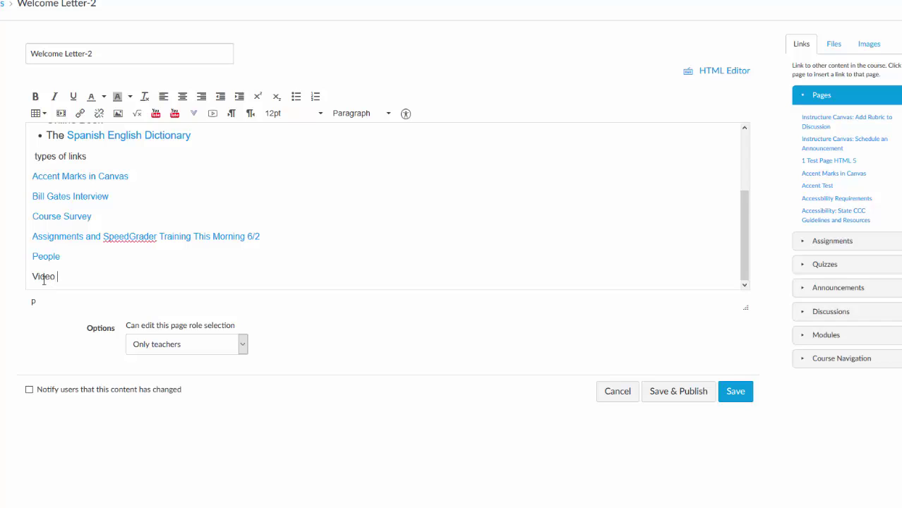
text(-)
key(Return)
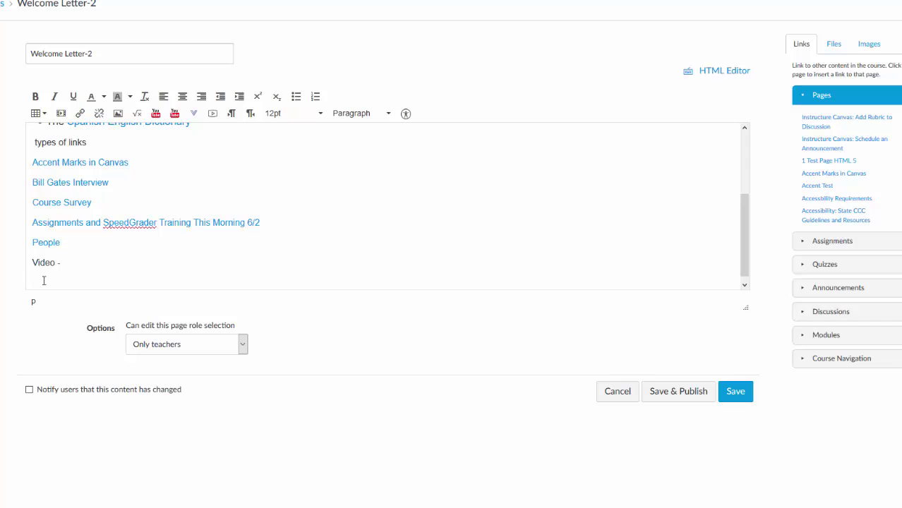
- Search YouTube from the page editor for the song "Not This Time" together with its artist's name
click(156, 115)
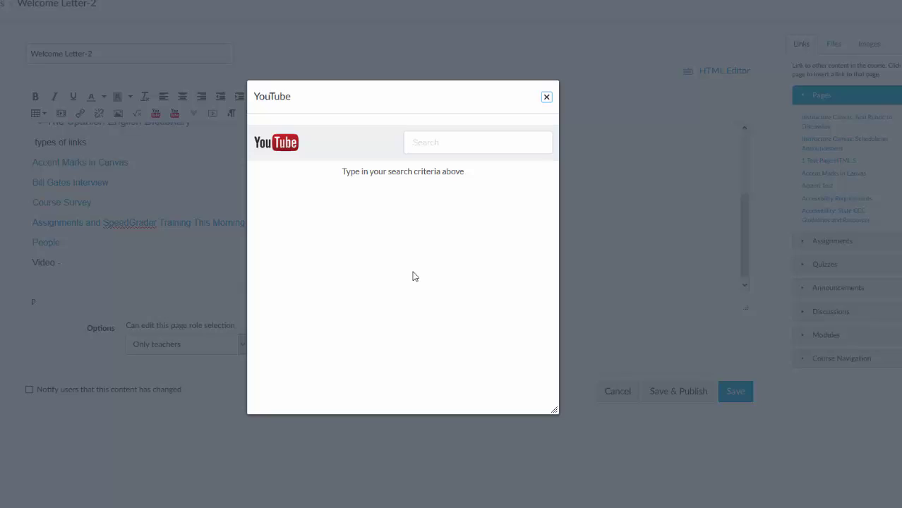
click(411, 143)
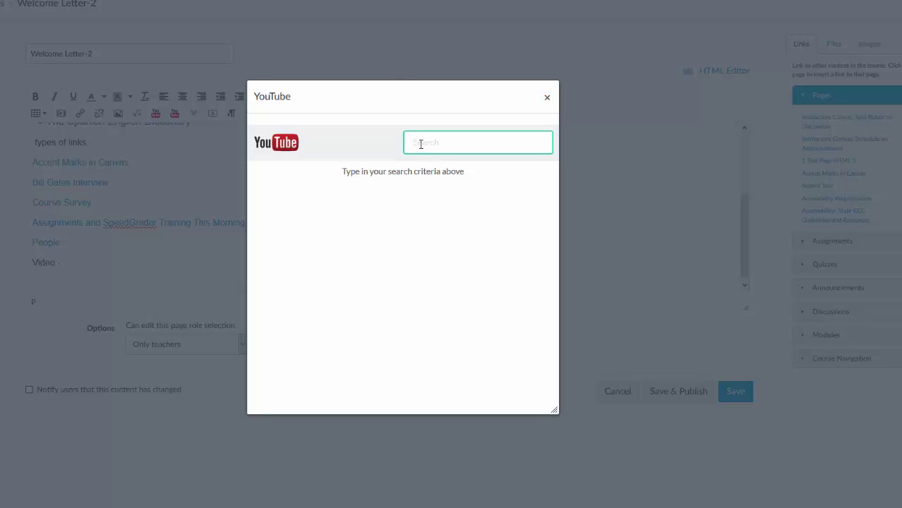
text(Nat this)
key(BackSpace)
key(BackSpace)
key(BackSpace)
key(BackSpace)
text(This Time Matthew Moore)
key(Return)
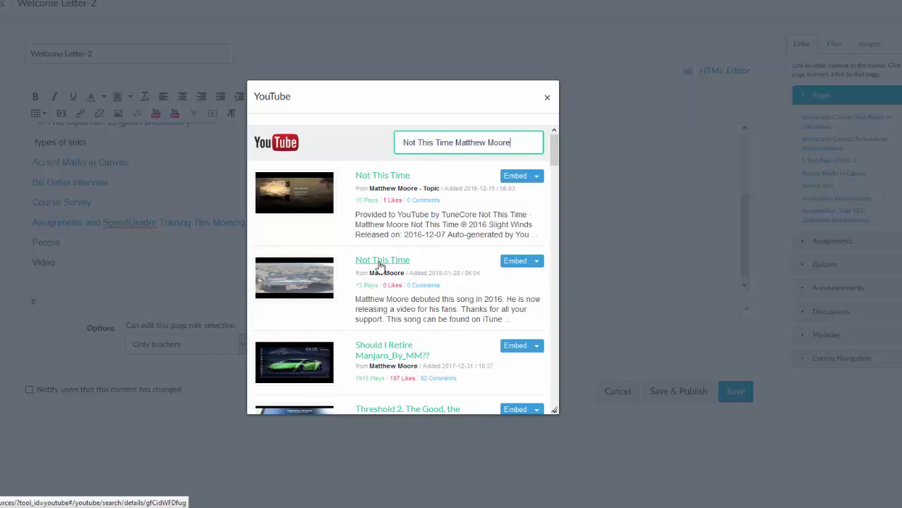
- Embed the second "Not This Time" search result at medium size below the Video line and save the page
click(535, 261)
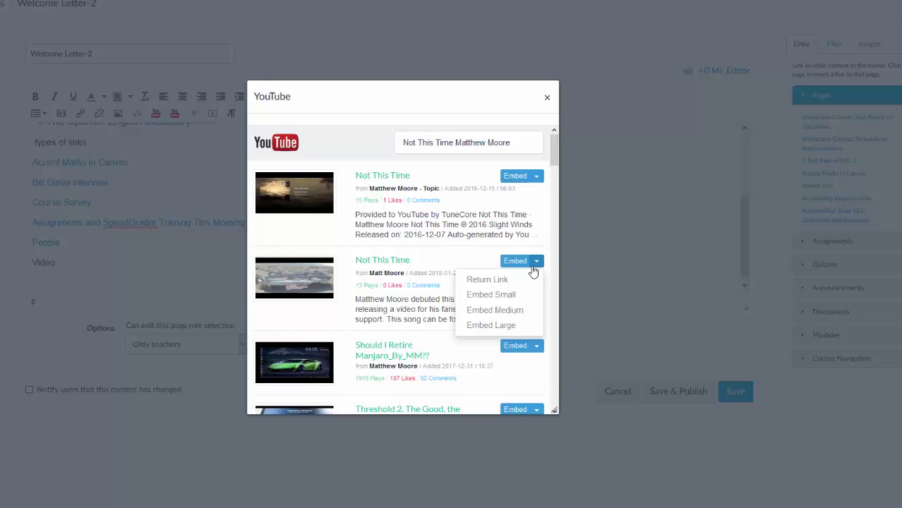
click(508, 310)
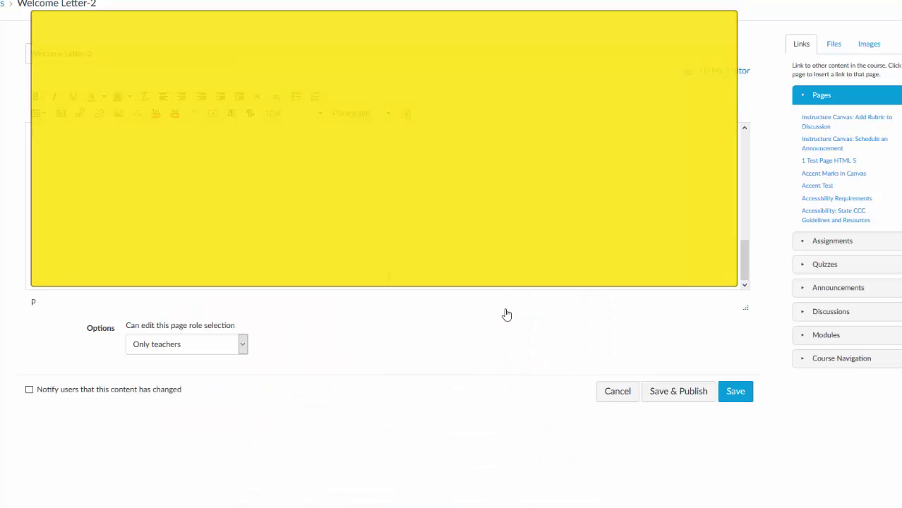
scroll(473, 212, up, 2)
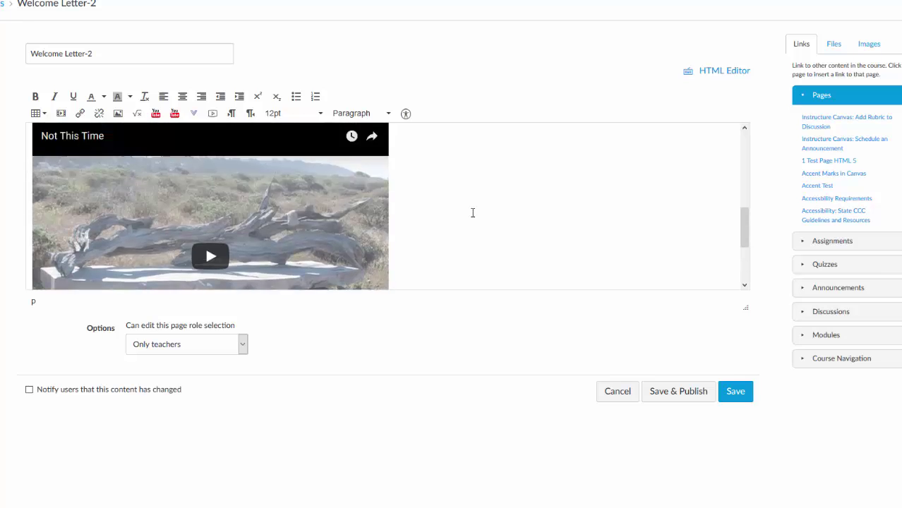
scroll(473, 212, up, 4)
scroll(473, 213, down, 3)
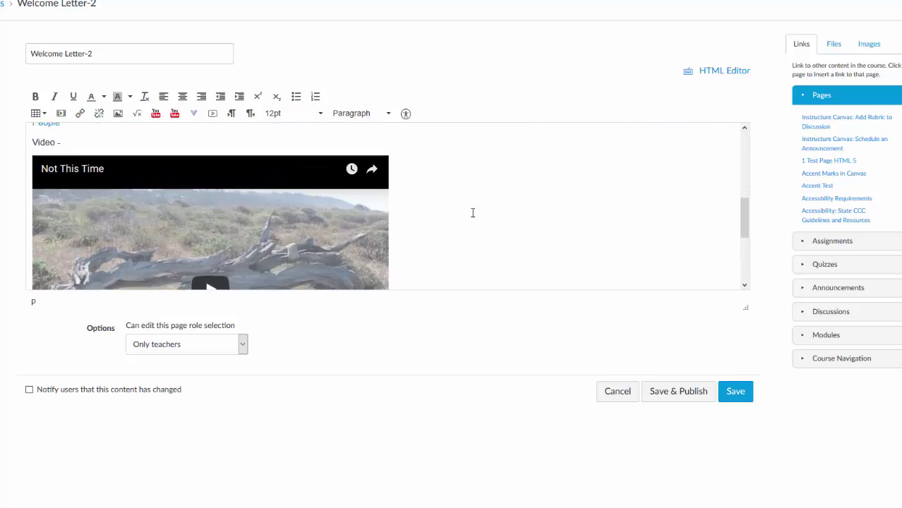
scroll(473, 212, up, 2)
scroll(473, 213, down, 4)
scroll(473, 213, up, 2)
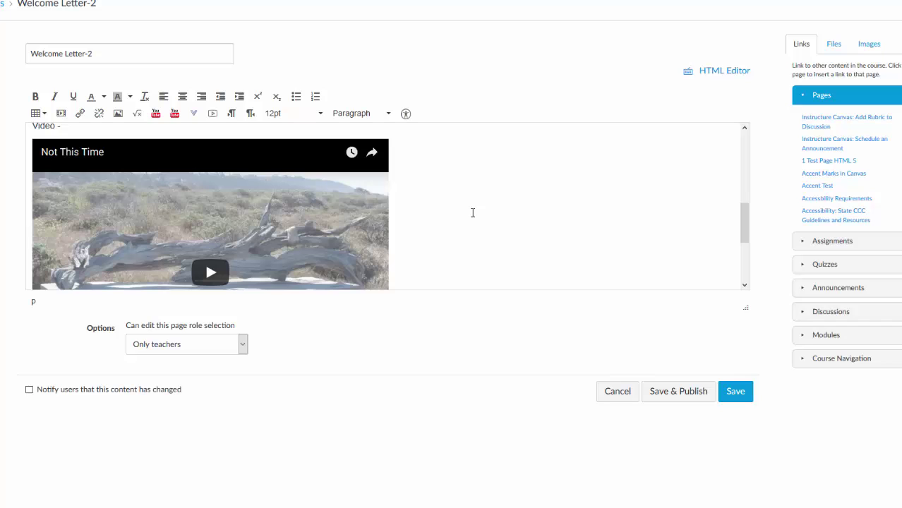
scroll(465, 204, up, 2)
scroll(464, 205, down, 3)
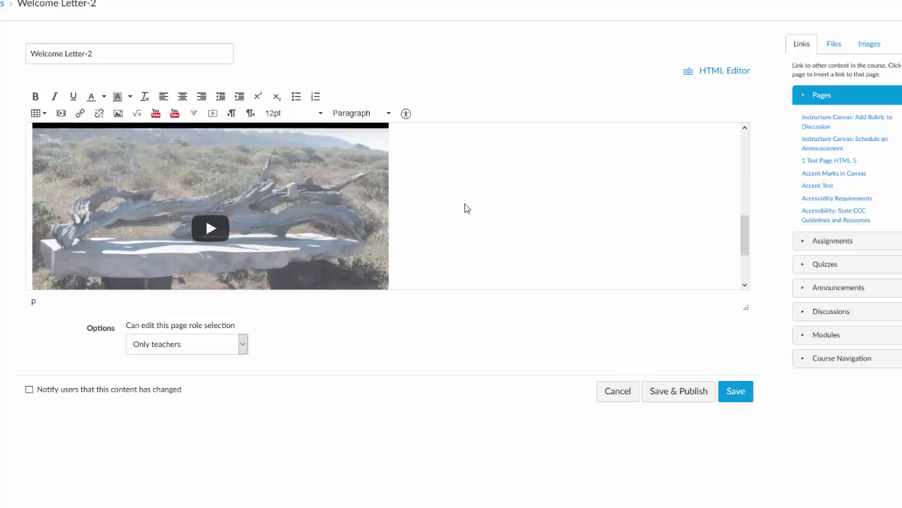
click(735, 394)
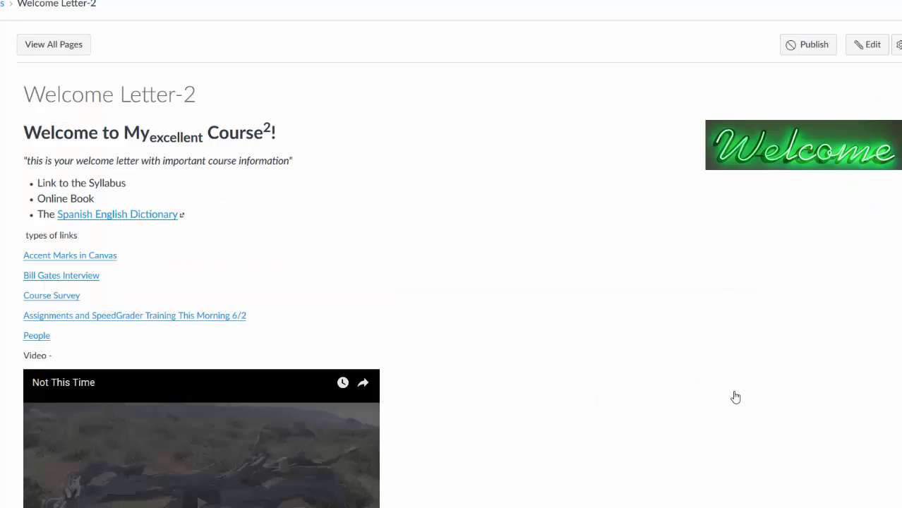
- Test the embedded video on the saved page by playing it briefly and pausing it
scroll(312, 91, down, 1)
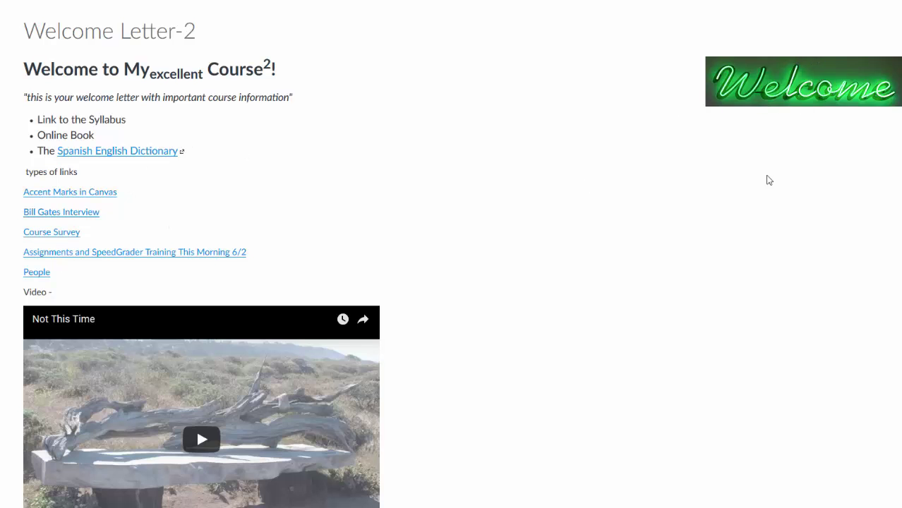
scroll(624, 222, down, 1)
scroll(623, 222, down, 1)
click(210, 325)
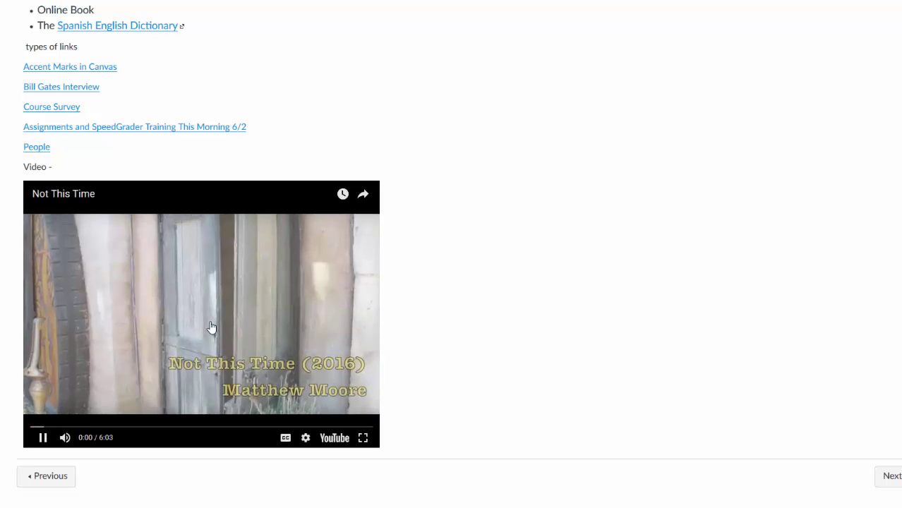
click(43, 439)
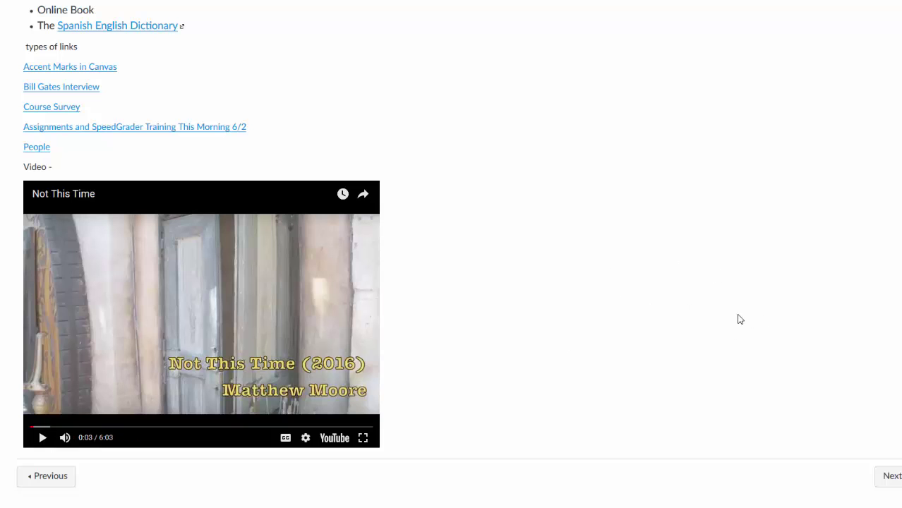
scroll(739, 319, up, 3)
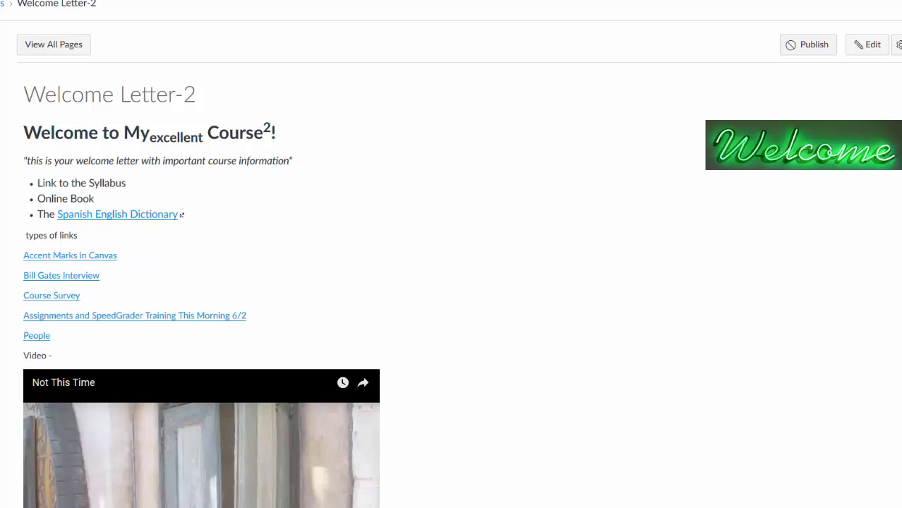
- Reopen the page for editing to view the equation editor without inserting anything and run the accessibility checker
click(859, 50)
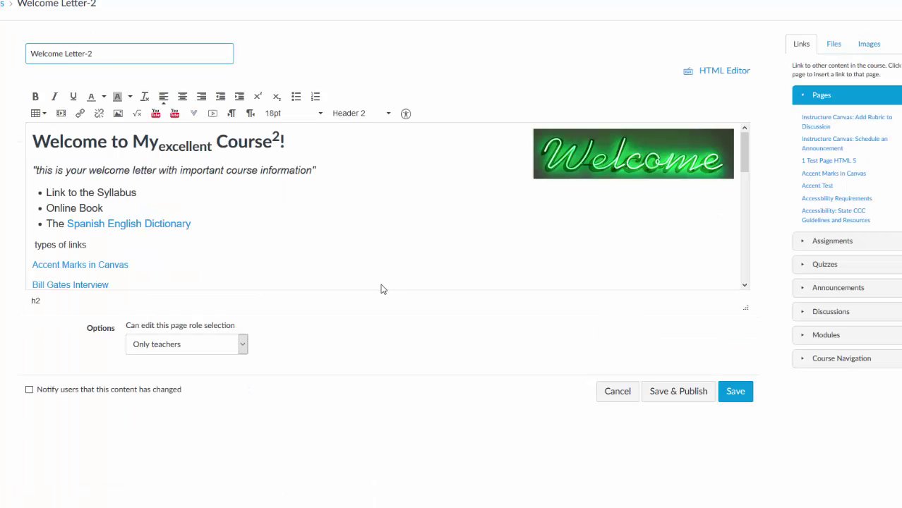
click(139, 114)
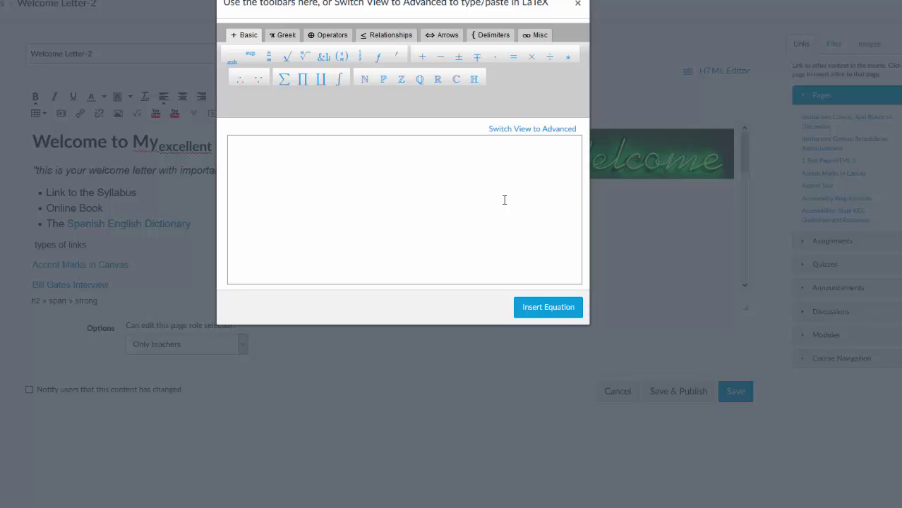
click(579, 4)
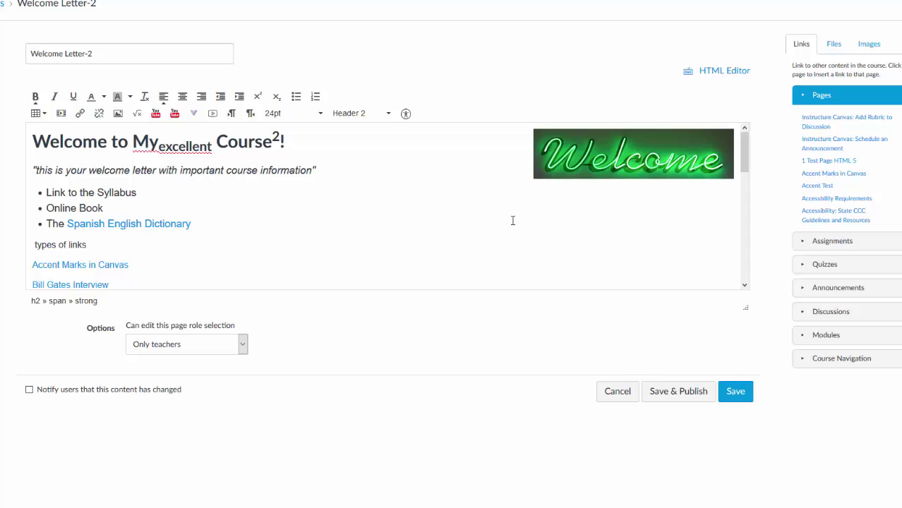
click(406, 114)
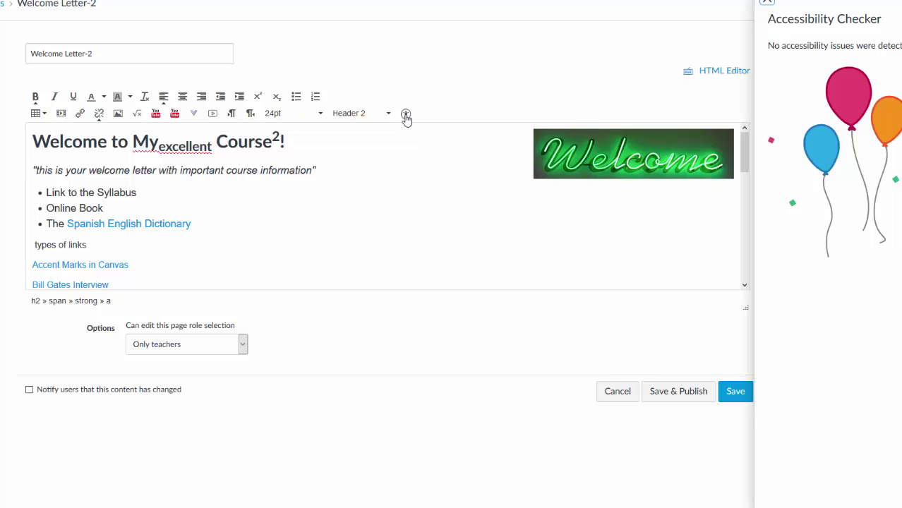
click(405, 114)
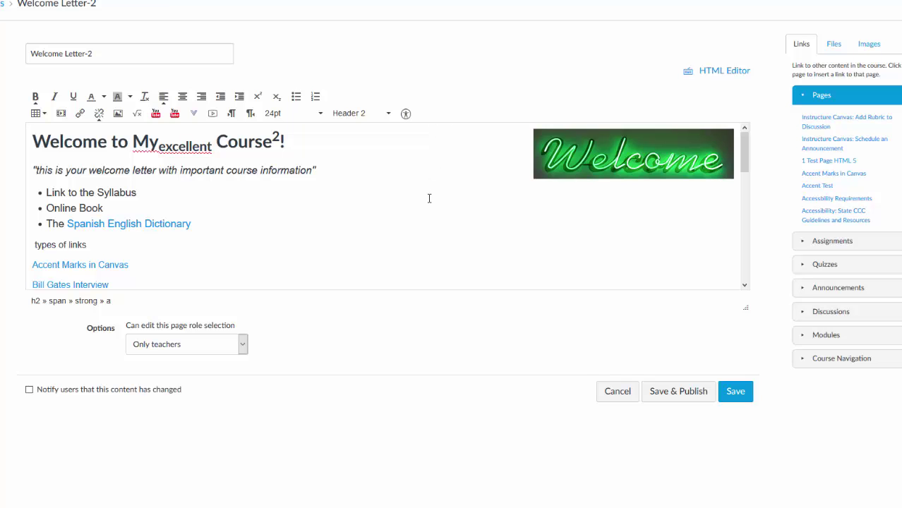
- Save and publish the Welcome Letter-2 page
scroll(429, 198, down, 3)
scroll(429, 199, up, 3)
scroll(526, 342, down, 1)
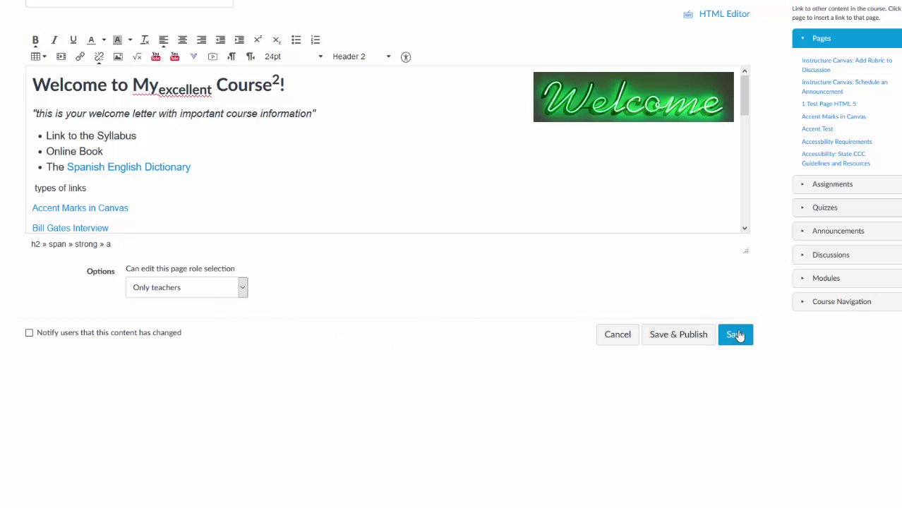
click(668, 334)
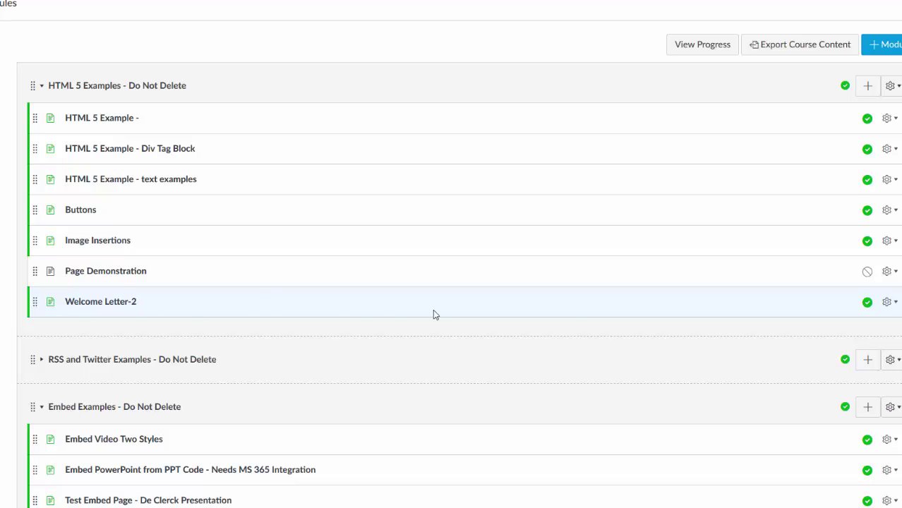
- In the HTML 5 Examples module, move Welcome Letter-2 to the first position and Page Demonstration directly below it
drag(33, 301, 63, 118)
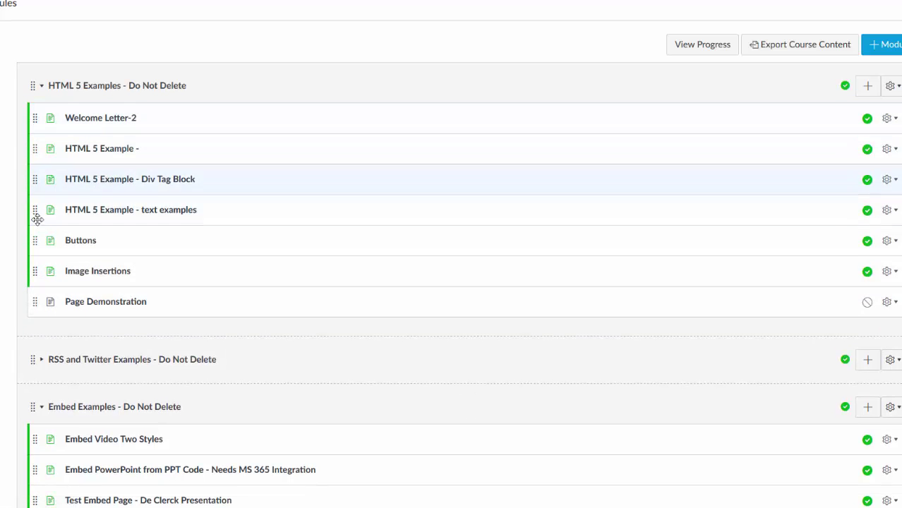
drag(34, 305, 194, 139)
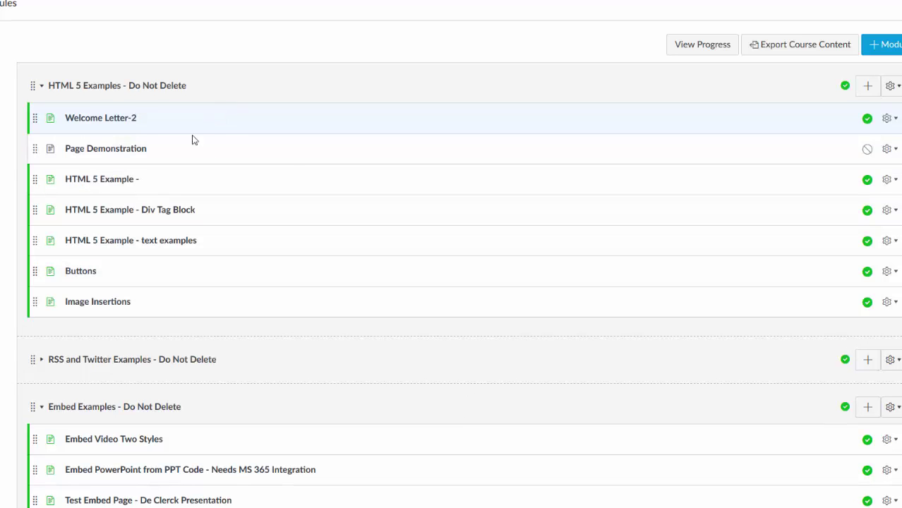
- Open Welcome Letter-2 for editing, view the page-editing role options while keeping Only teachers, and save the page for a final review
click(96, 120)
click(872, 45)
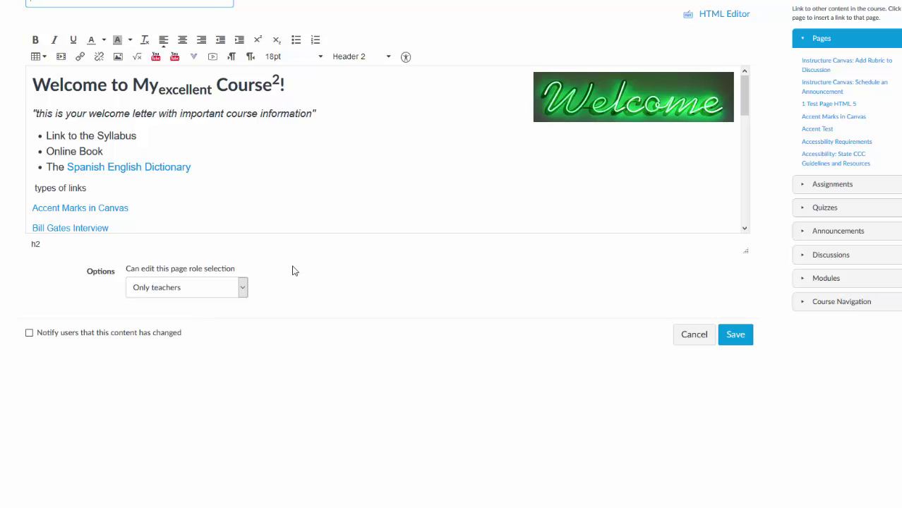
click(243, 288)
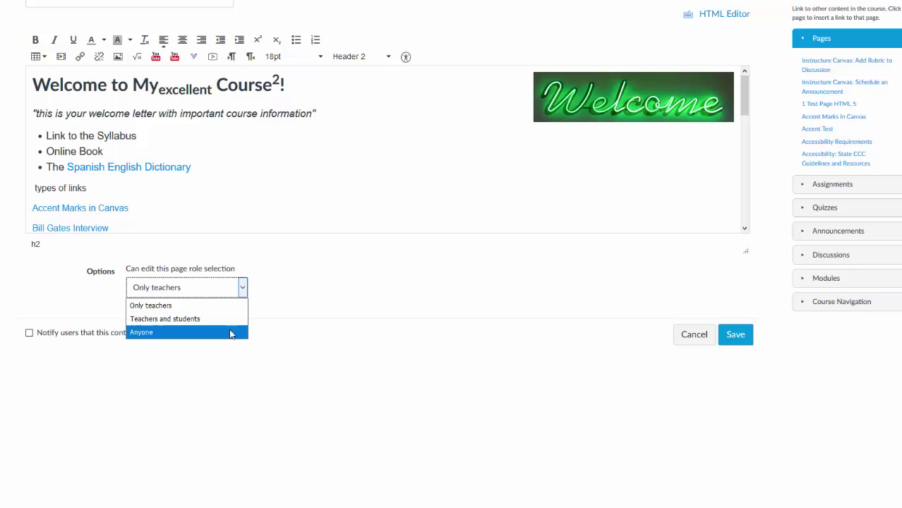
click(321, 263)
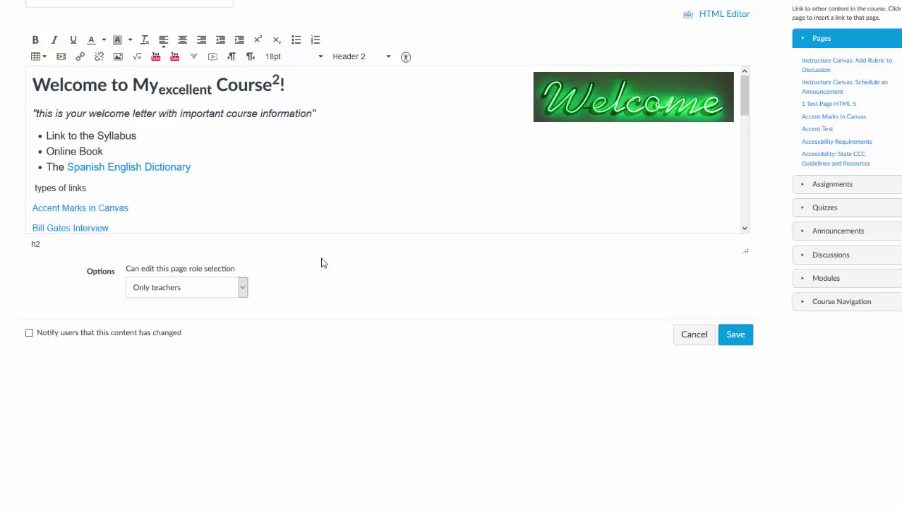
click(736, 334)
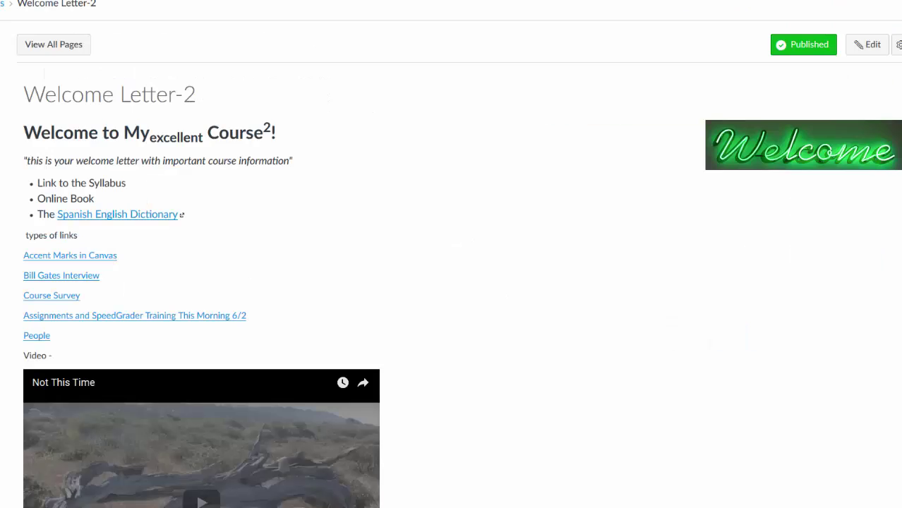
scroll(497, 312, down, 3)
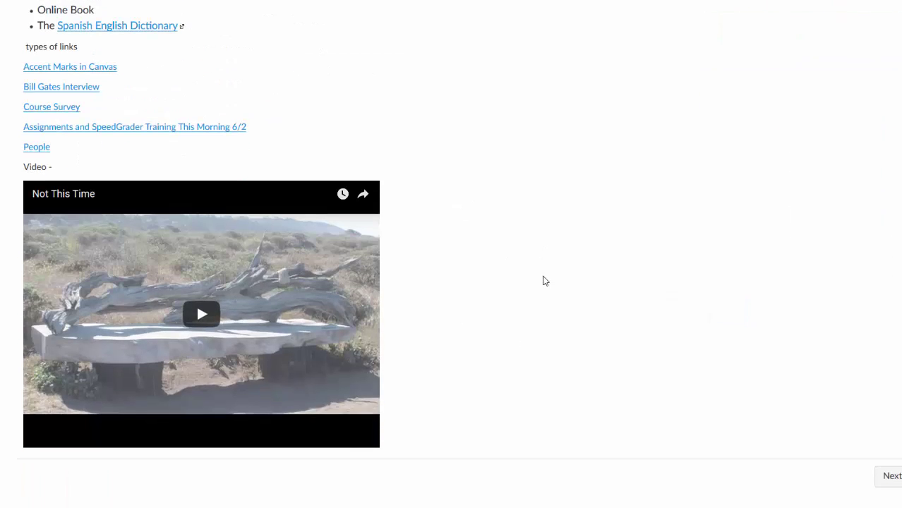